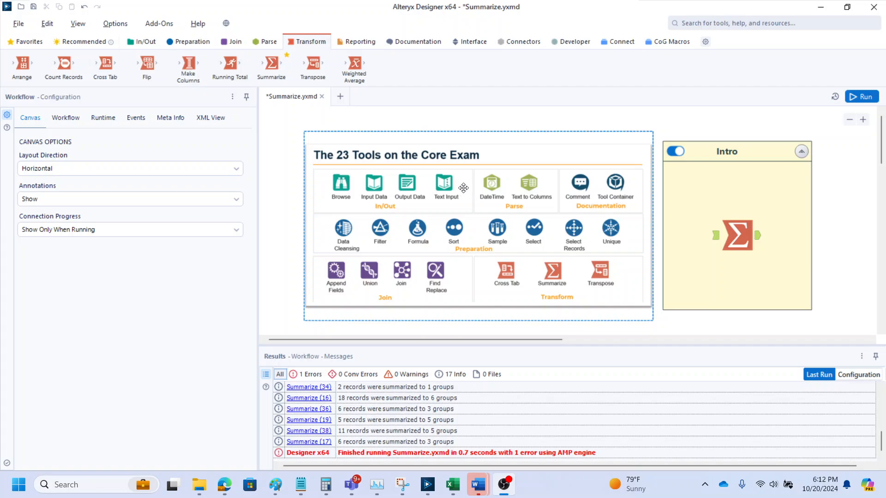
# Open the configuration of the Summarize tool in the Intro container
pyautogui.click(735, 201)
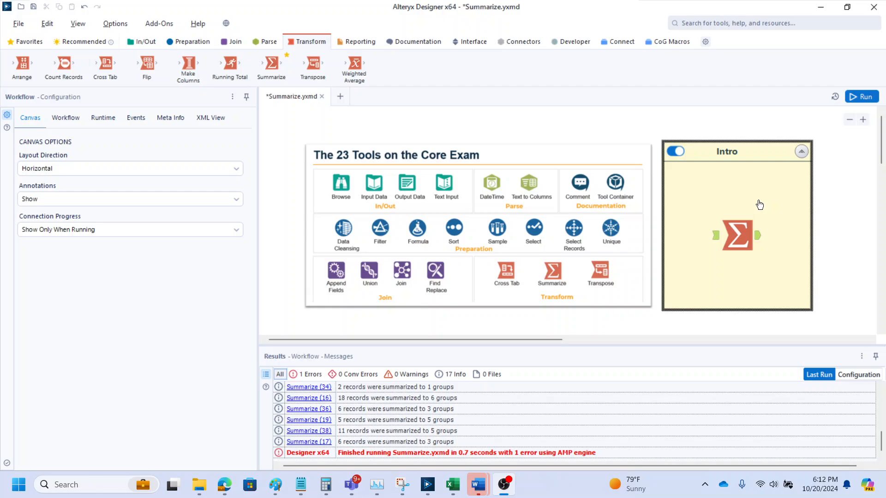
pyautogui.click(735, 224)
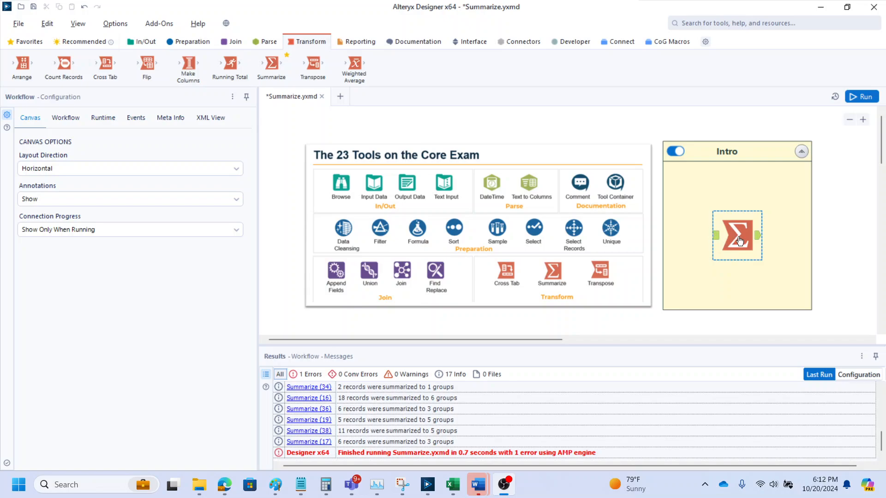
pyautogui.click(724, 214)
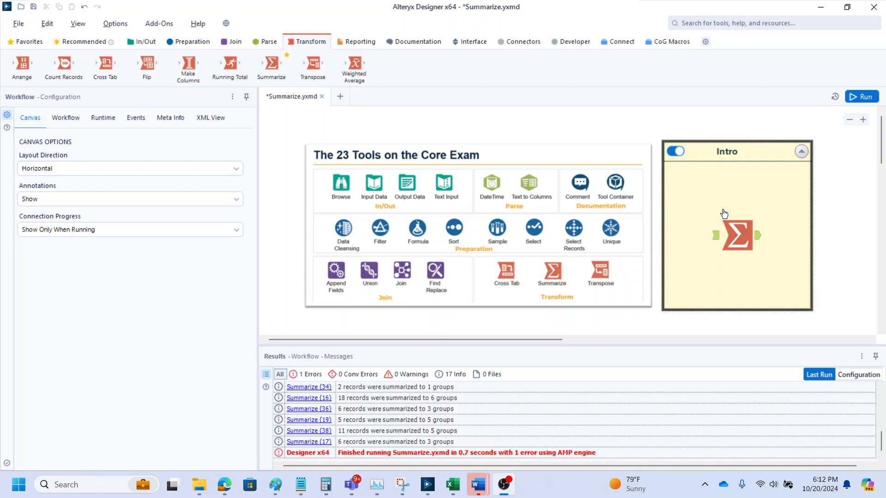
pyautogui.click(747, 237)
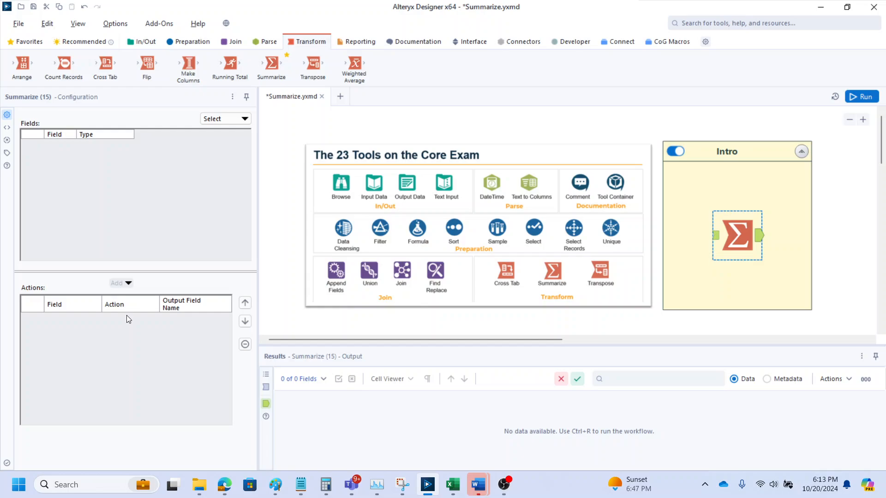
# Open the Text Input in the Examples container and examine its Name, Kebab Type, Quantity and Date data
pyautogui.scroll(-5, 430, 243)
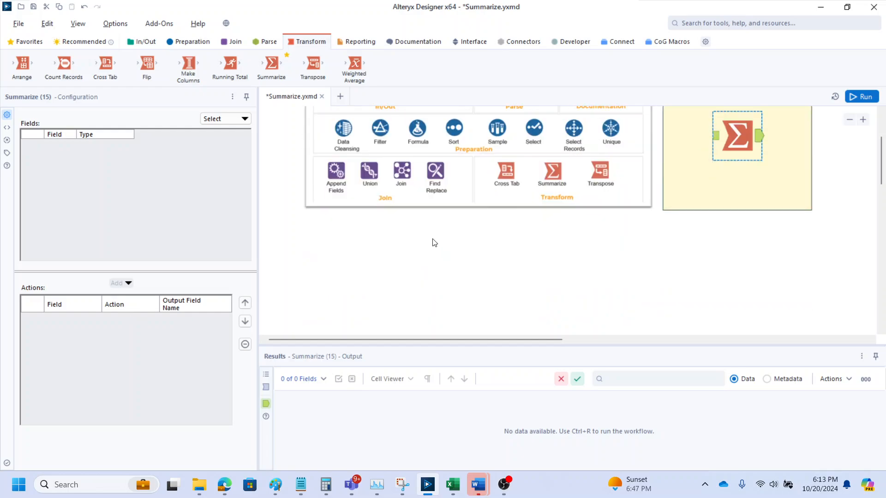
pyautogui.scroll(-2, 433, 242)
pyautogui.scroll(1, 434, 199)
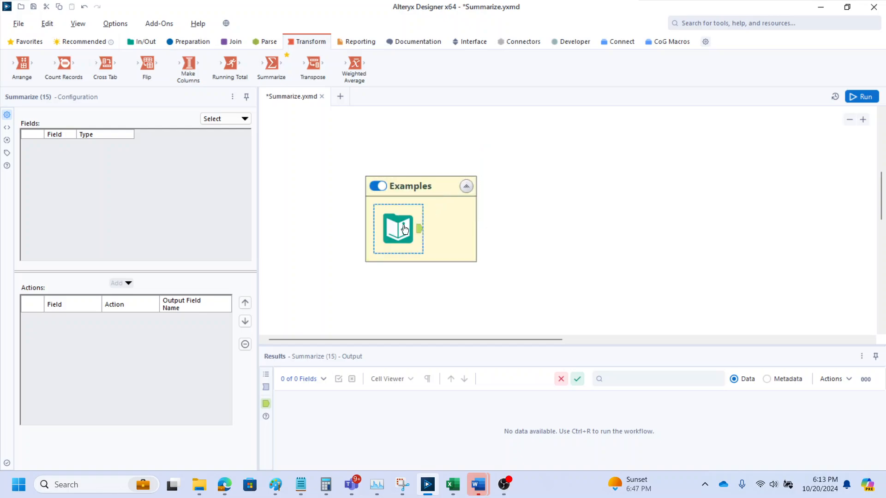
pyautogui.click(398, 229)
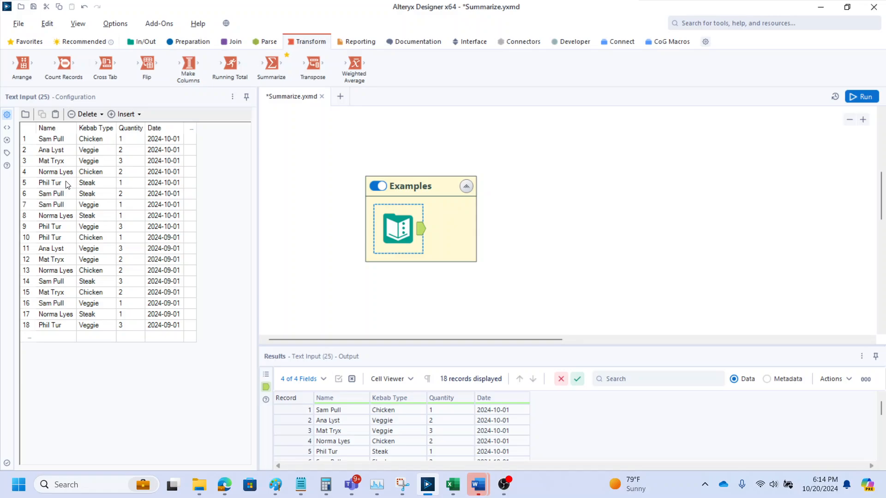
pyautogui.click(104, 187)
pyautogui.click(127, 144)
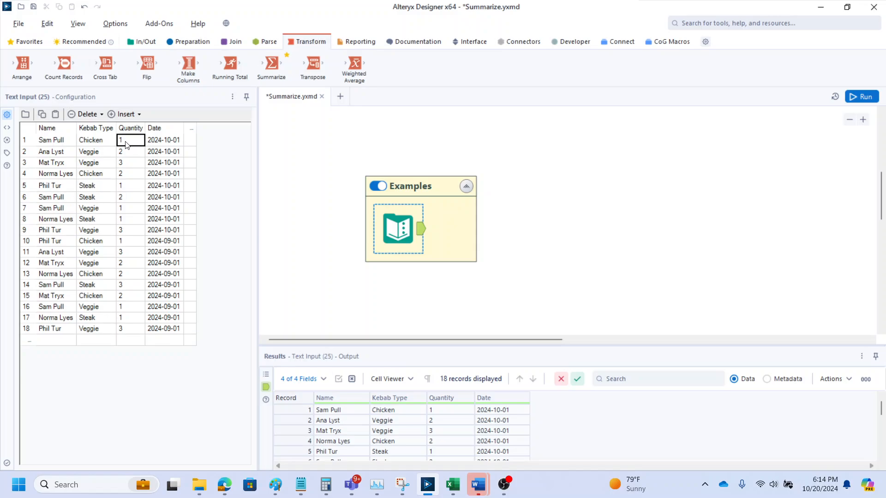
pyautogui.moveTo(127, 144); pyautogui.dragTo(69, 146)
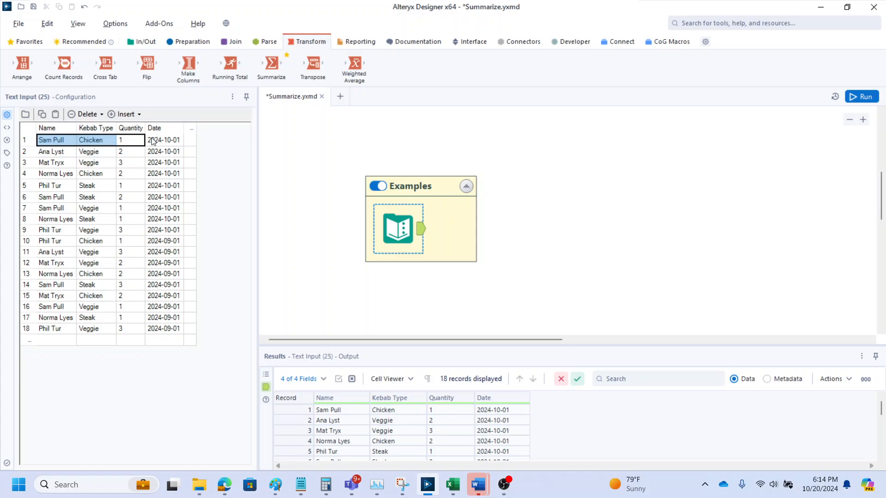
pyautogui.moveTo(152, 140); pyautogui.dragTo(162, 232)
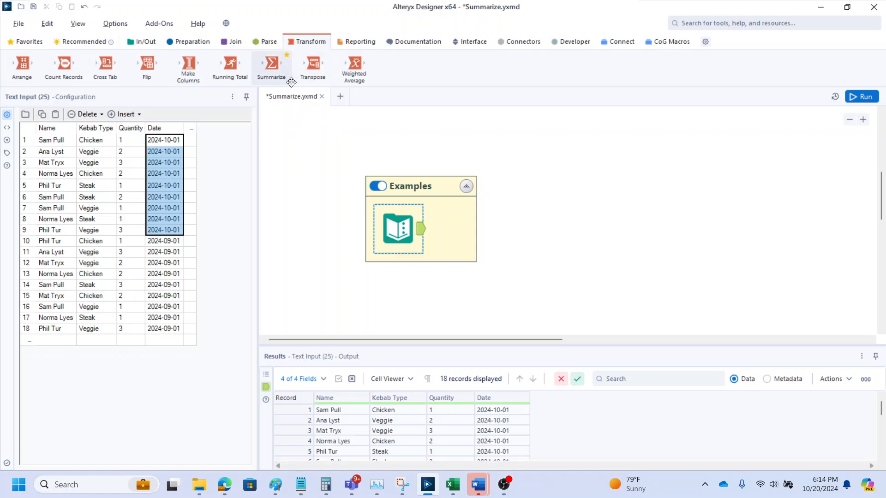
# Add a Summarize tool connected to the Text Input, grouping by Date and summing Quantity
pyautogui.moveTo(280, 72); pyautogui.dragTo(483, 175)
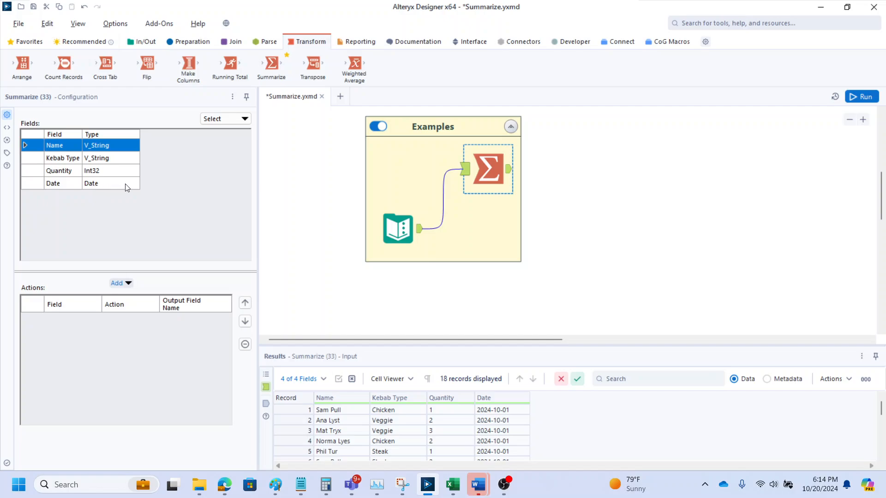
pyautogui.click(65, 184)
pyautogui.click(118, 284)
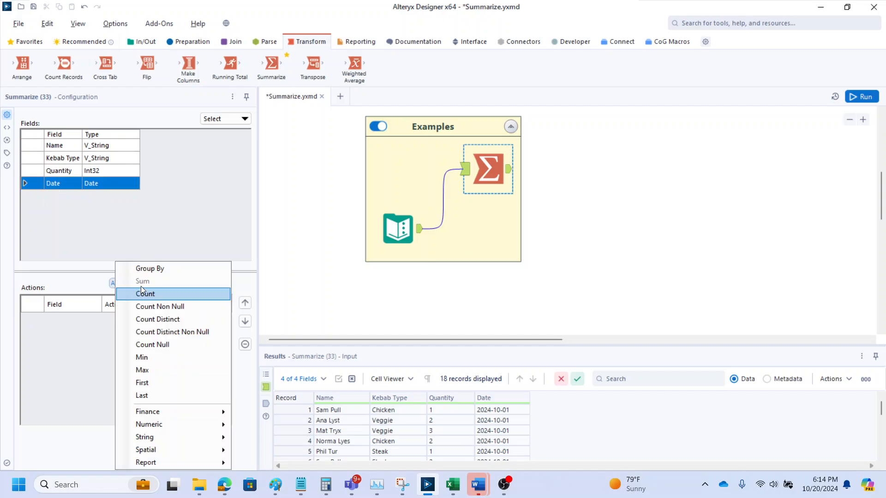
pyautogui.click(148, 263)
pyautogui.click(68, 170)
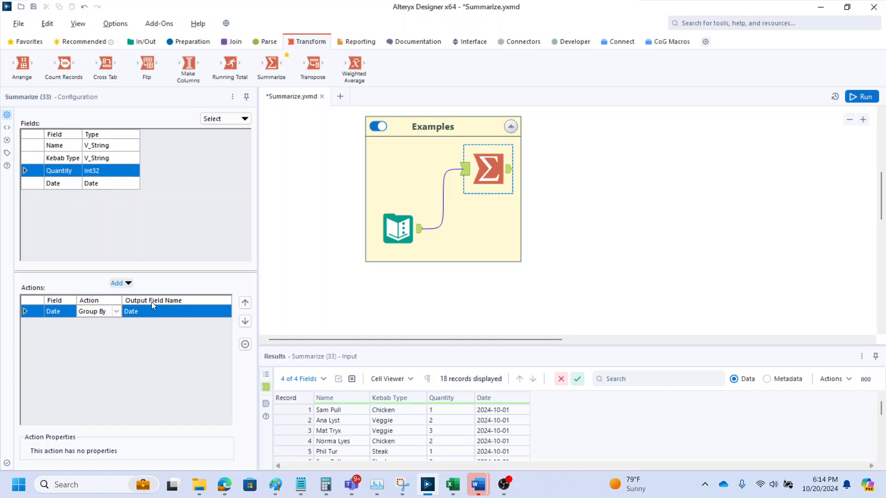
pyautogui.click(118, 283)
pyautogui.click(134, 264)
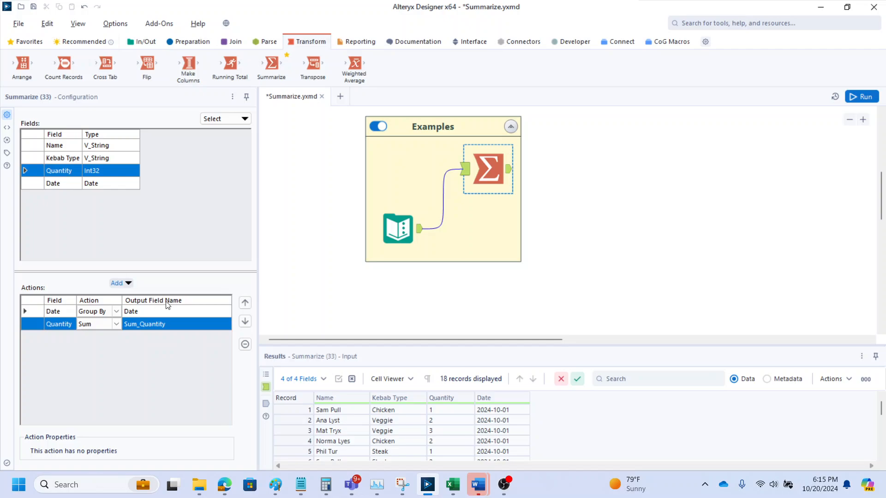
# Rename the output field of the summed Quantity to Quantity by removing its Sum_ prefix
pyautogui.click(140, 312)
pyautogui.click(139, 312)
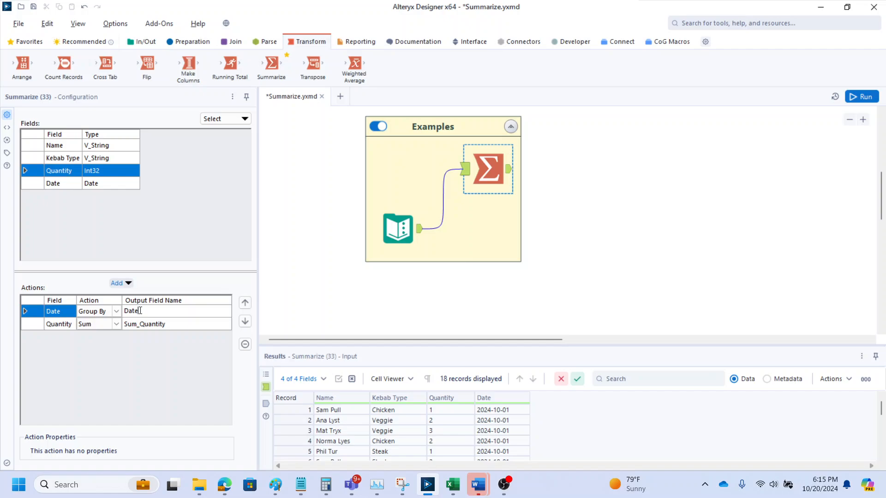
pyautogui.click(85, 326)
pyautogui.click(140, 326)
pyautogui.moveTo(140, 325); pyautogui.dragTo(123, 322)
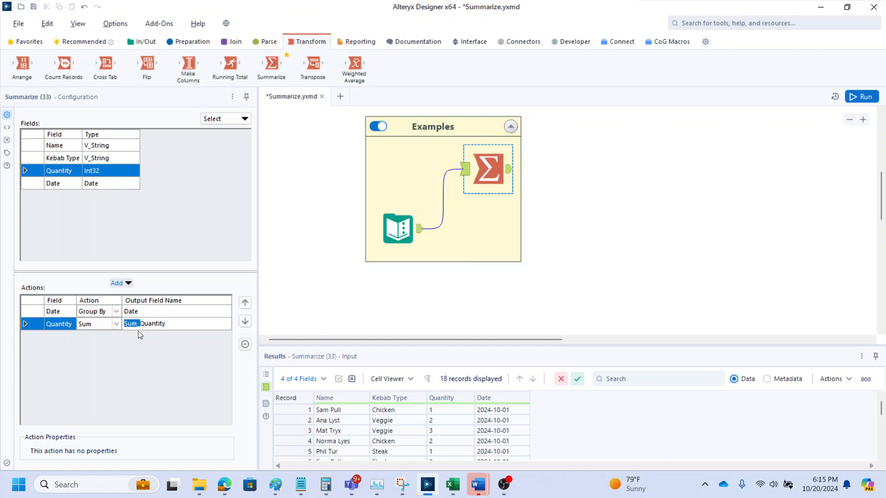
pyautogui.click(138, 326)
pyautogui.moveTo(139, 326); pyautogui.dragTo(119, 324)
pyautogui.press('BackSpace')
pyautogui.click(54, 311)
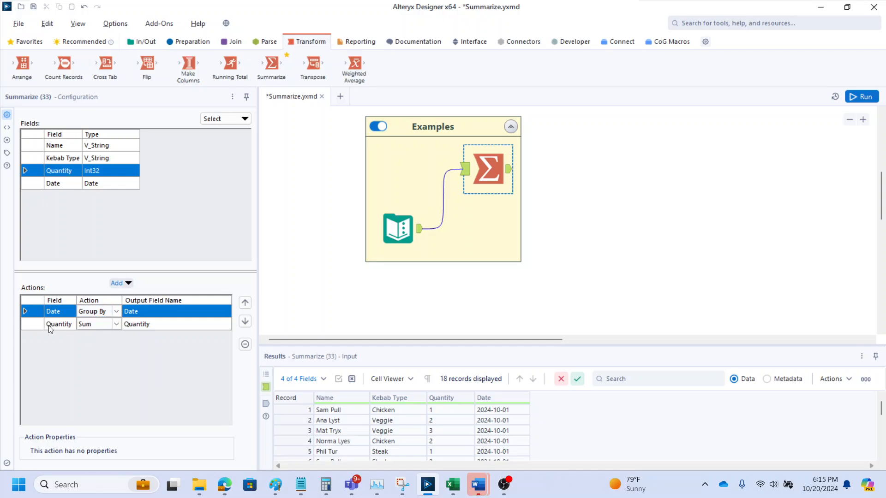
pyautogui.click(138, 324)
pyautogui.click(131, 316)
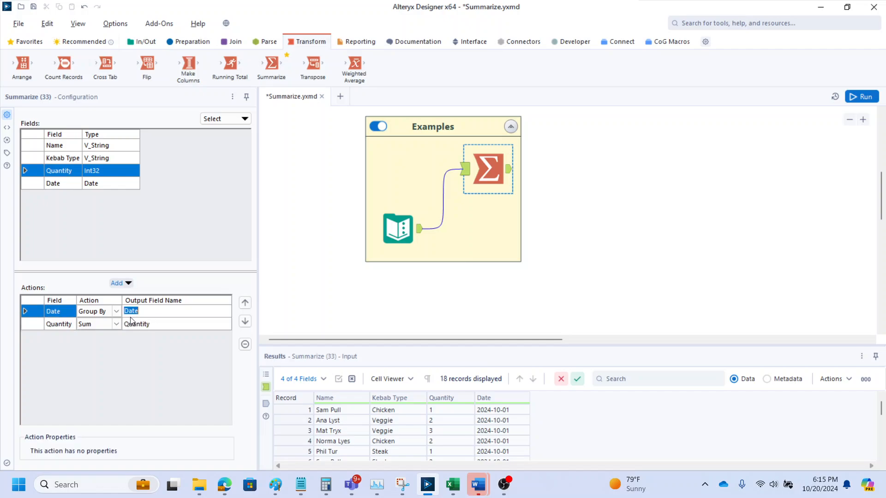
pyautogui.click(56, 326)
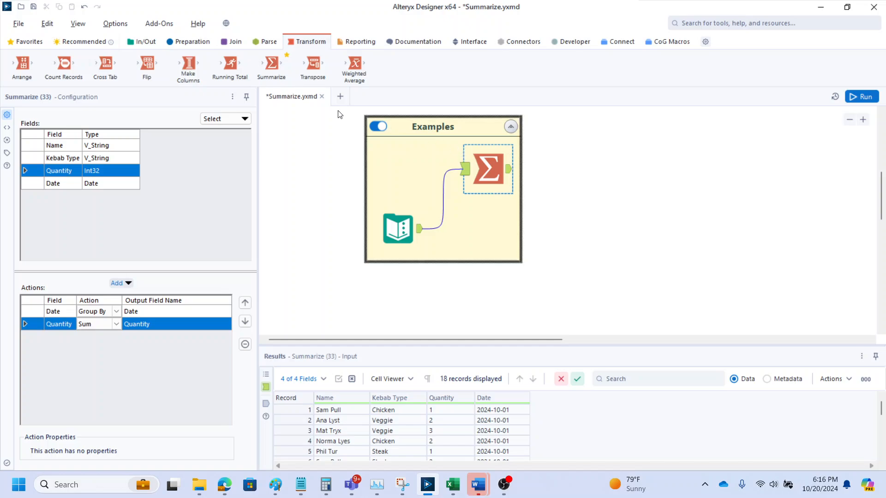
# Connect a second Summarize tool after the first one and add Min and Max actions for Quantity
pyautogui.moveTo(271, 64); pyautogui.dragTo(520, 175)
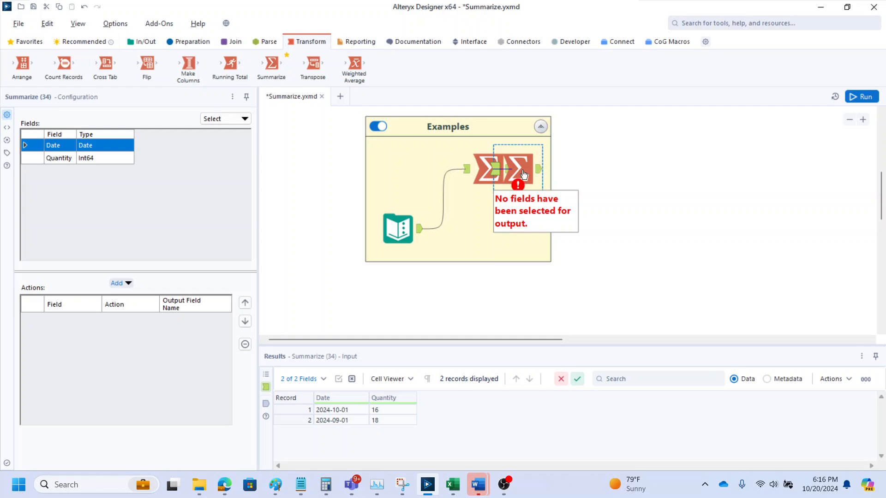
pyautogui.moveTo(530, 160); pyautogui.dragTo(556, 165)
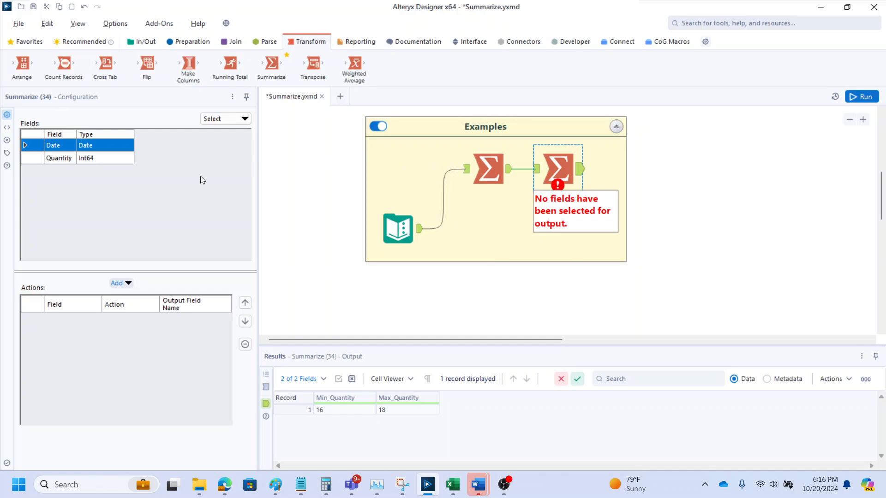
pyautogui.click(56, 158)
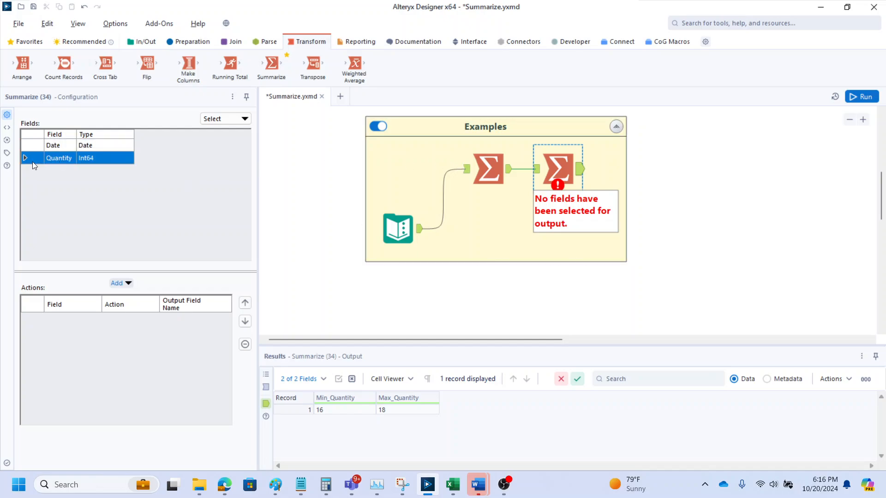
pyautogui.click(129, 284)
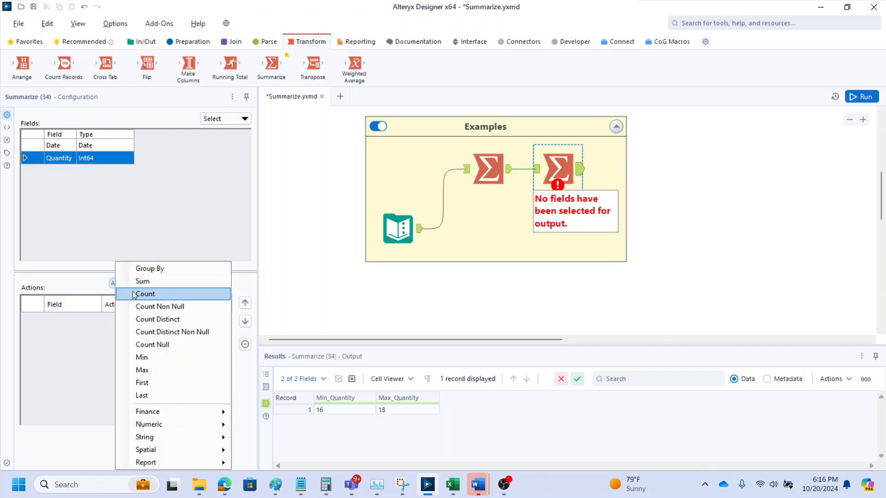
pyautogui.click(163, 358)
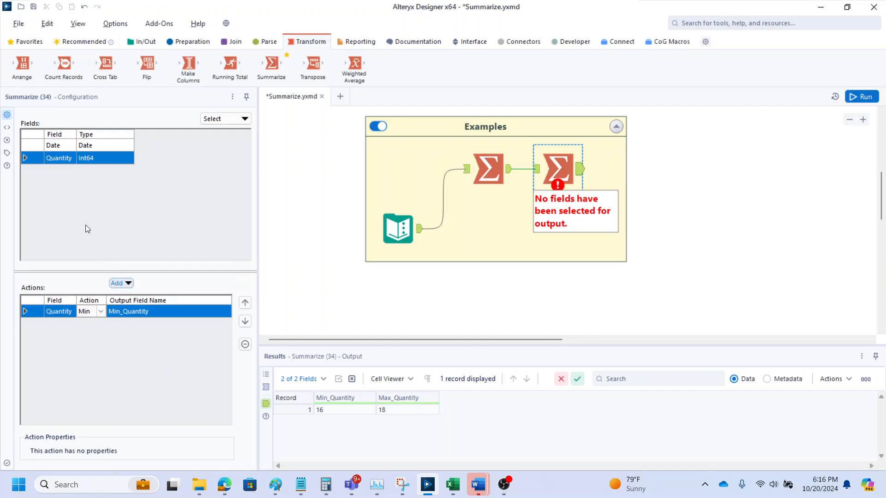
pyautogui.click(121, 283)
pyautogui.click(166, 371)
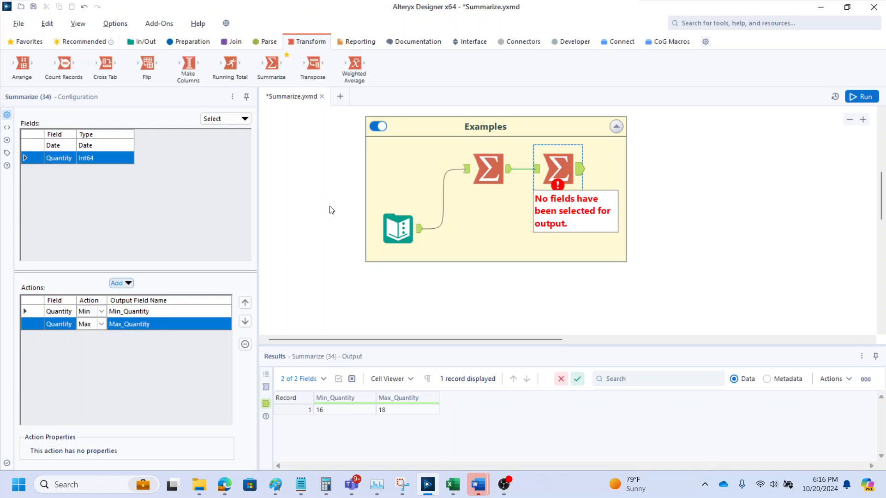
# Run the workflow and inspect the minimum and maximum quantities in the second Summarize tool's output
pyautogui.hotkey('ctrl', 'r')
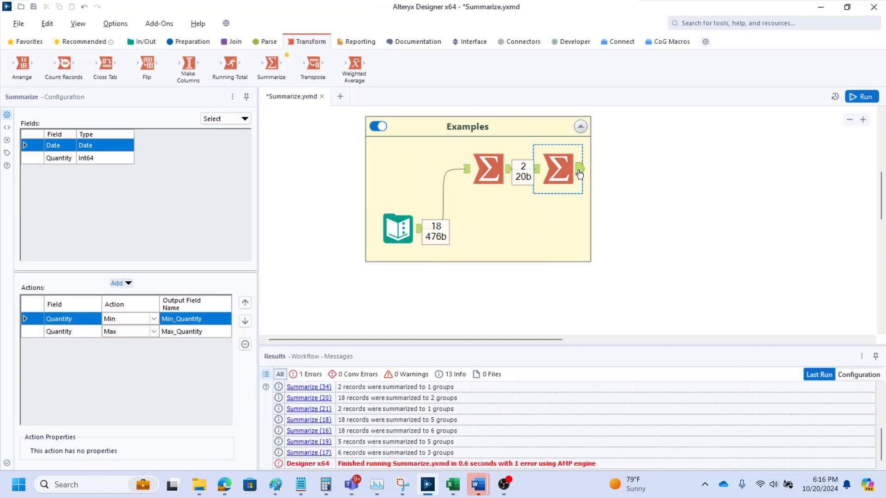
pyautogui.click(579, 170)
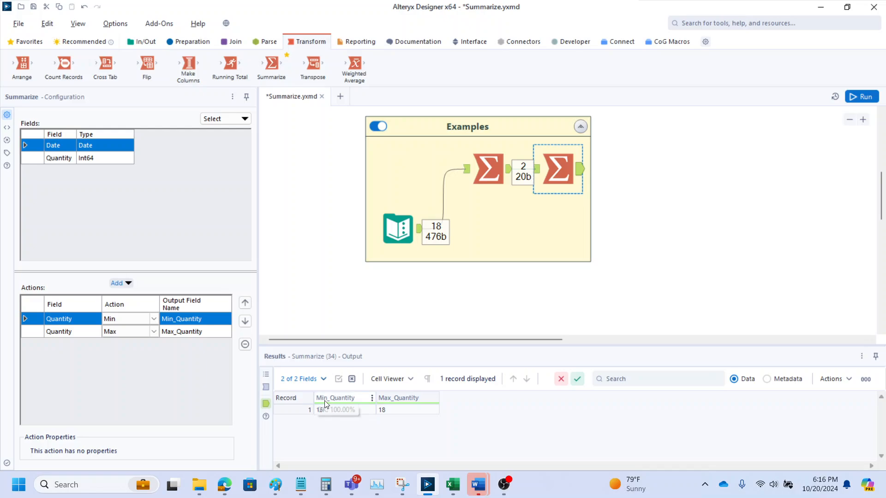
pyautogui.click(323, 411)
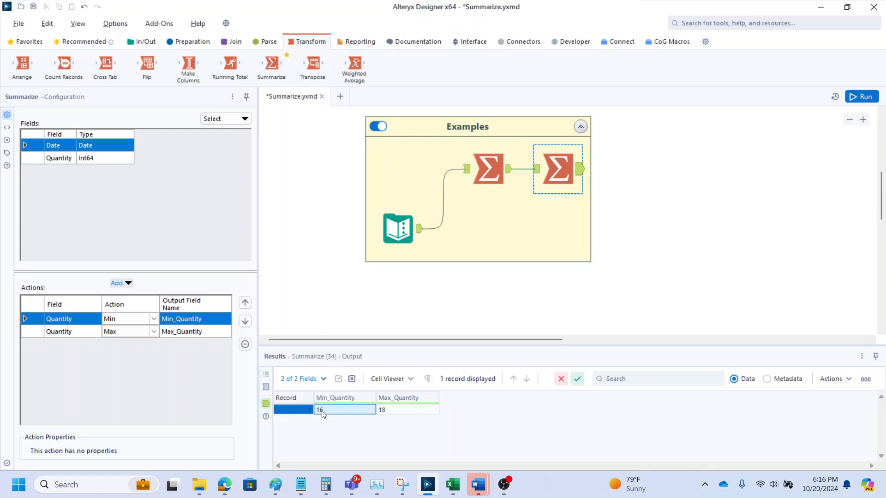
pyautogui.click(406, 411)
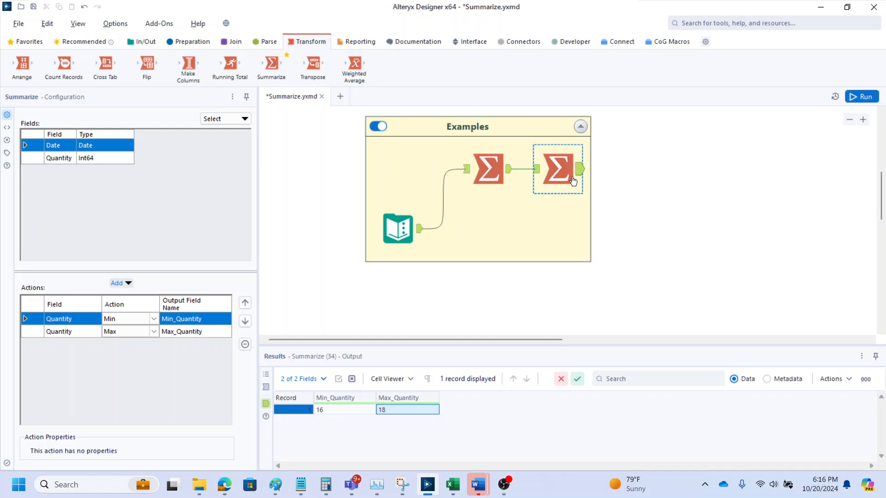
# Review the Kebab Type values in the Text Input data
pyautogui.click(403, 252)
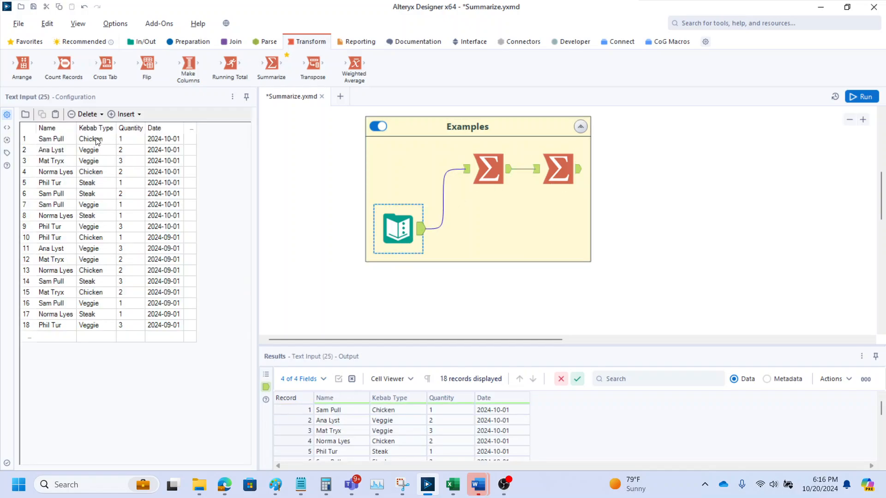
pyautogui.moveTo(95, 140); pyautogui.dragTo(102, 188)
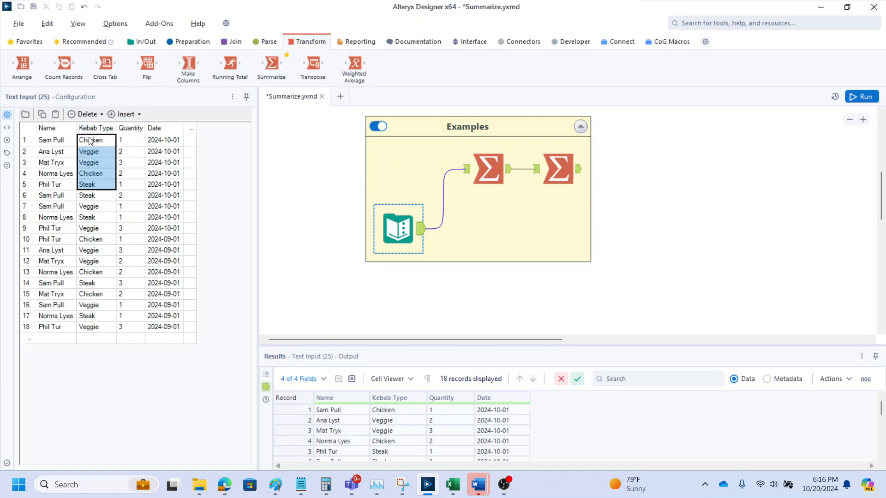
pyautogui.click(89, 154)
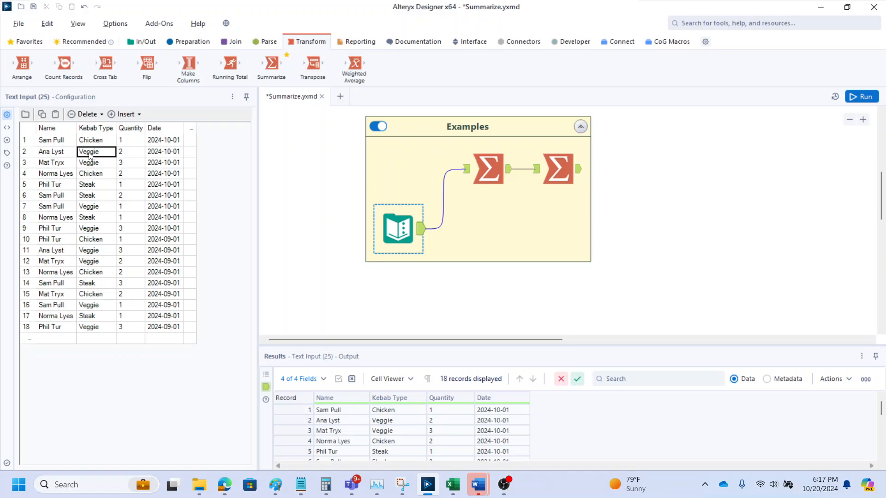
# Connect a new Summarize tool directly to the Text Input and add Group By actions for Kebab Type and Date
pyautogui.moveTo(272, 69); pyautogui.dragTo(487, 230)
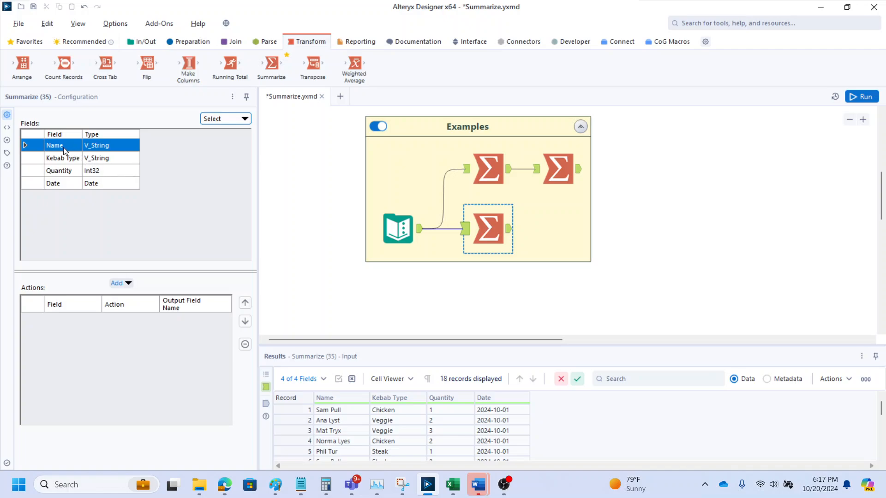
pyautogui.click(66, 161)
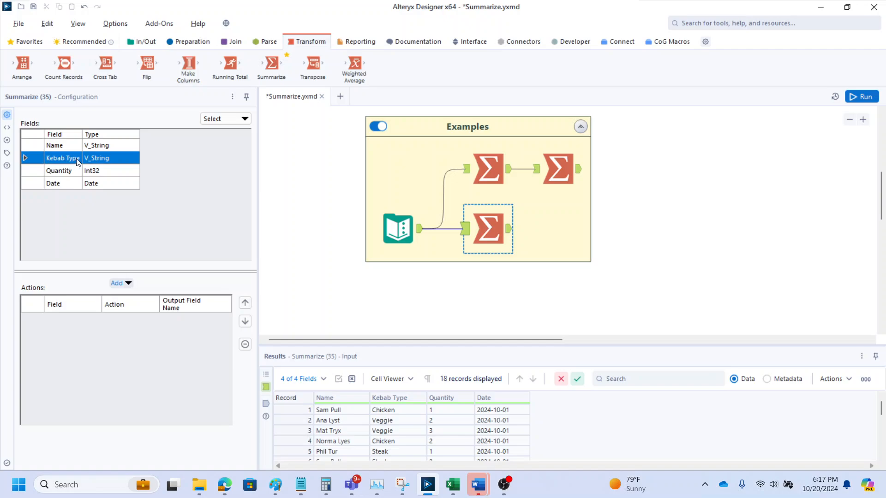
pyautogui.keyDown('ctrl'); pyautogui.click(67, 183); pyautogui.keyUp('ctrl')
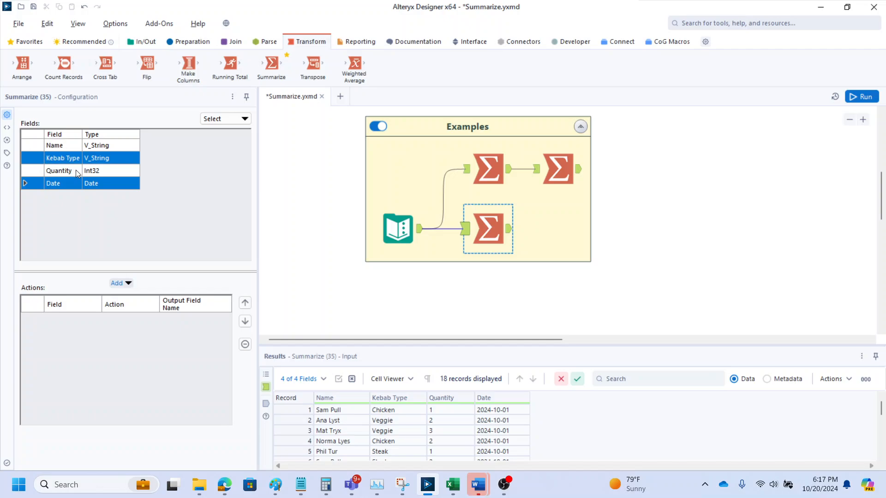
pyautogui.click(121, 283)
pyautogui.click(137, 272)
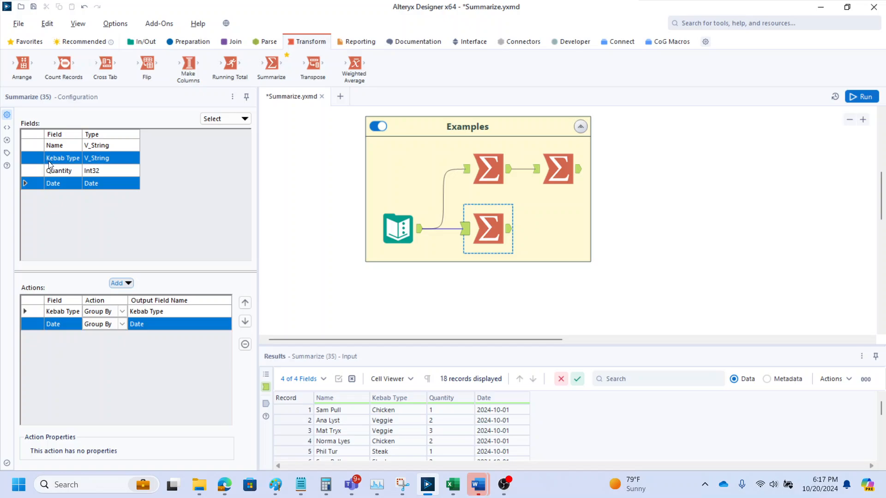
# Add a Sum action for Quantity and rename its output field to Quantity
pyautogui.click(34, 170)
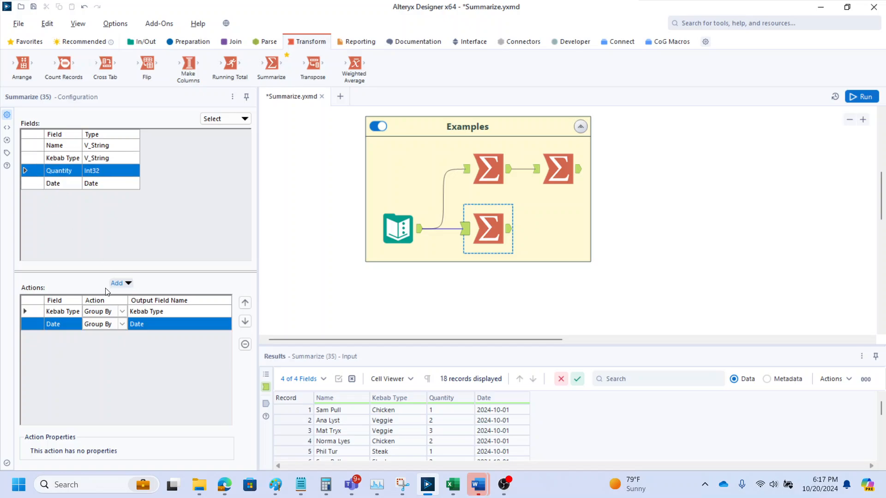
pyautogui.click(116, 285)
pyautogui.click(141, 281)
pyautogui.click(146, 334)
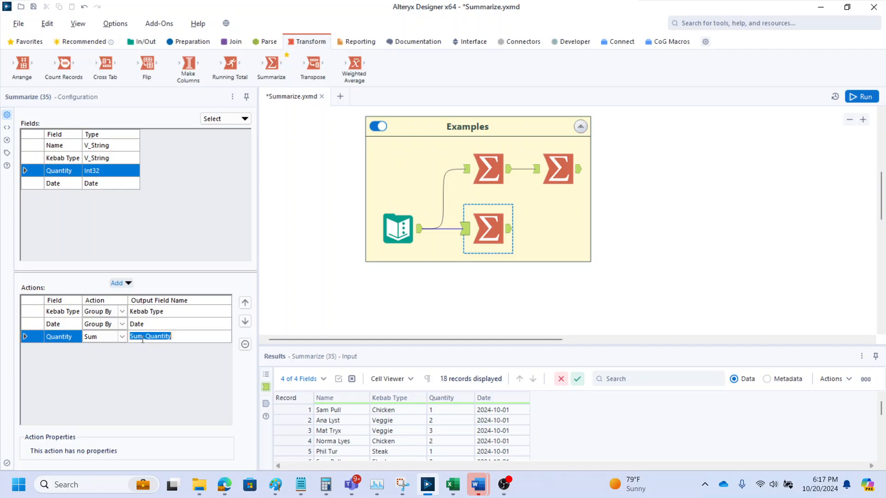
pyautogui.click(146, 334)
pyautogui.press('BackSpace')
pyautogui.press('BackSpace')
pyautogui.press('BackSpace')
pyautogui.press('BackSpace')
# Move the Date grouping above Kebab Type in the list of actions
pyautogui.click(39, 323)
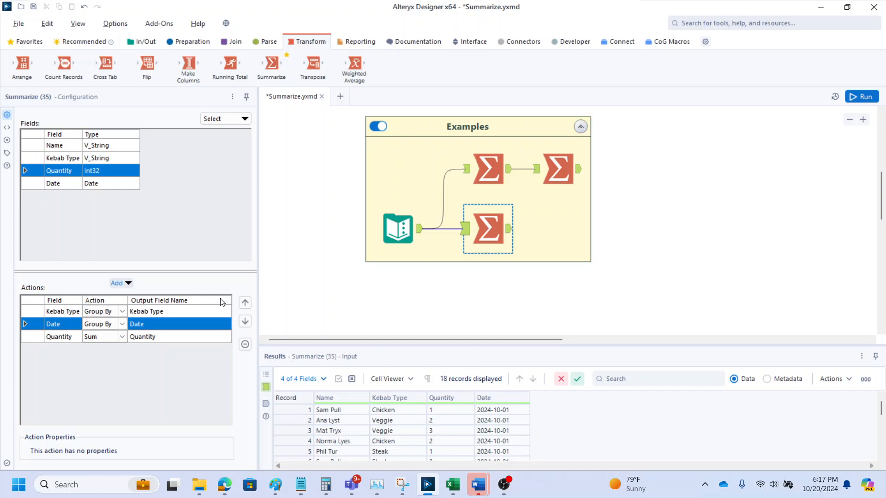
pyautogui.click(245, 303)
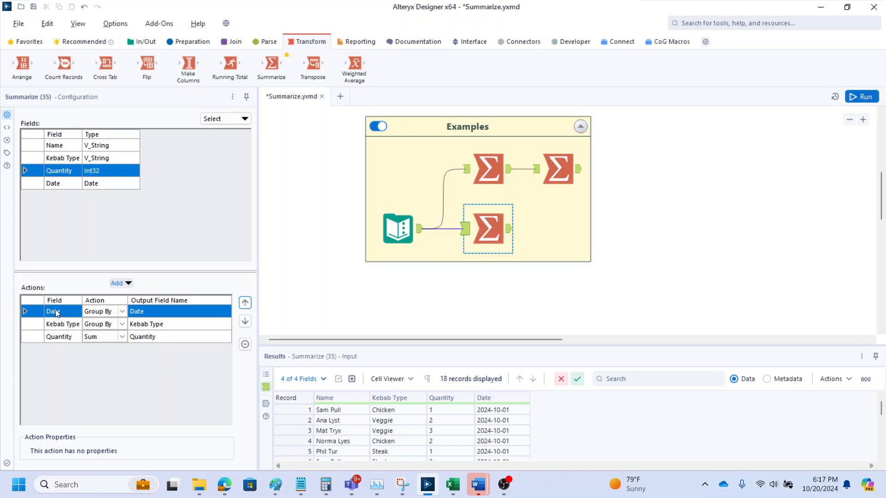
# Move the Date and Kebab Type groupings together below the Quantity sum and back above it
pyautogui.moveTo(37, 328); pyautogui.dragTo(36, 309)
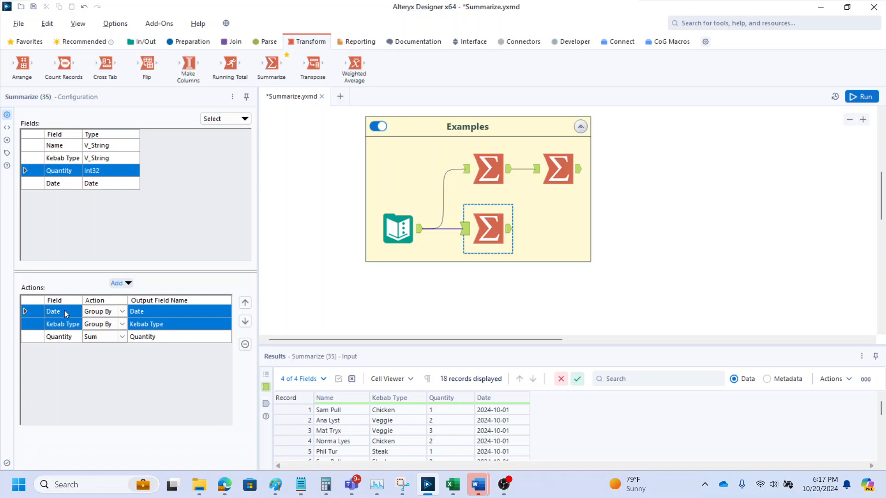
pyautogui.click(245, 321)
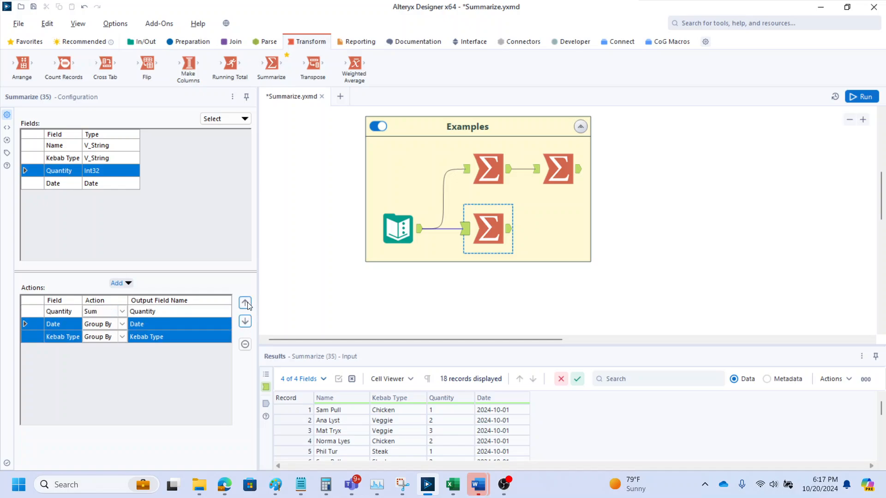
pyautogui.click(246, 303)
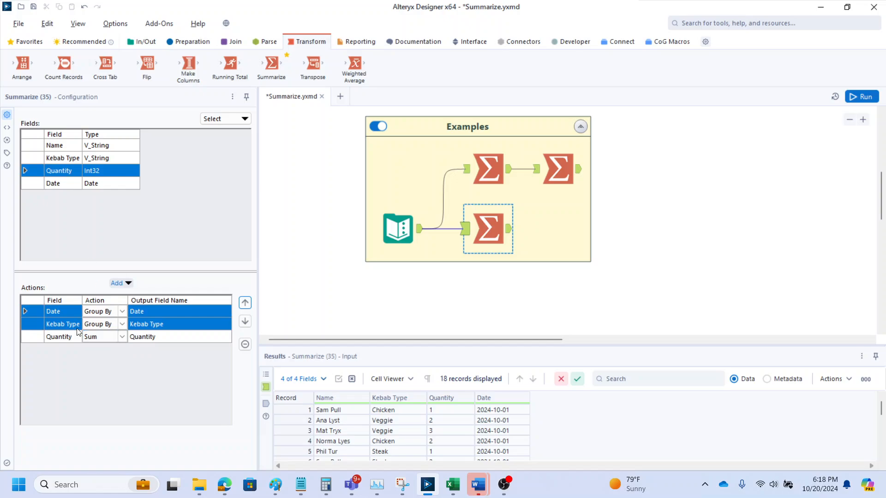
# Add a Group By action for Name and remove it again
pyautogui.click(41, 146)
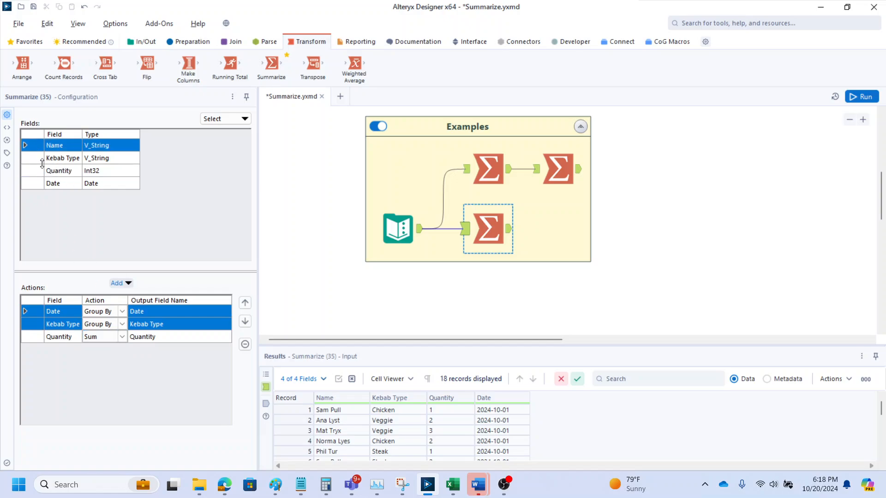
pyautogui.click(119, 283)
pyautogui.click(134, 265)
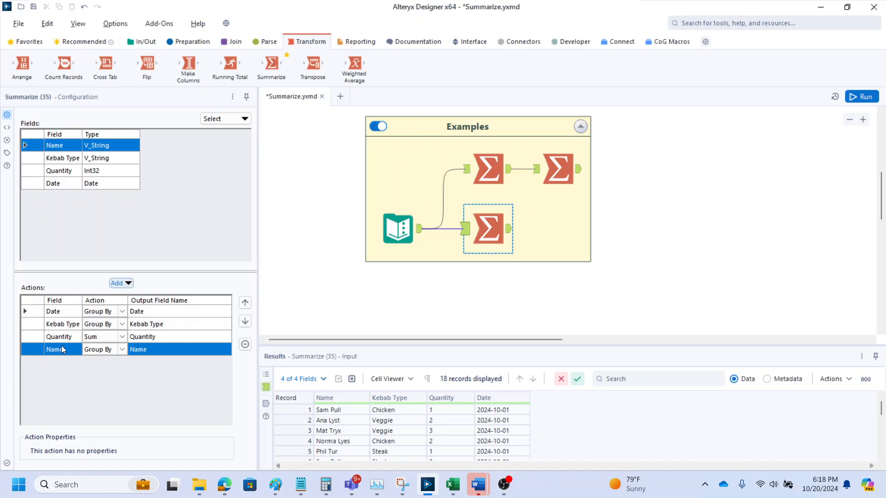
pyautogui.click(38, 352)
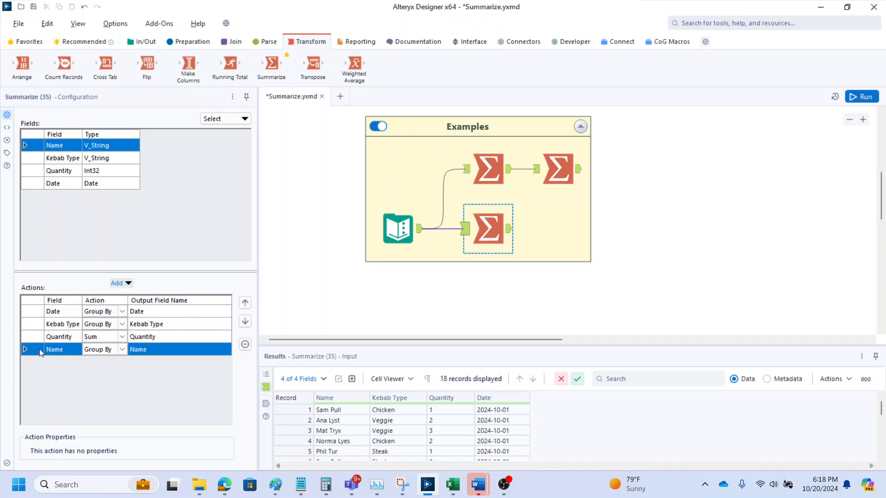
pyautogui.click(245, 345)
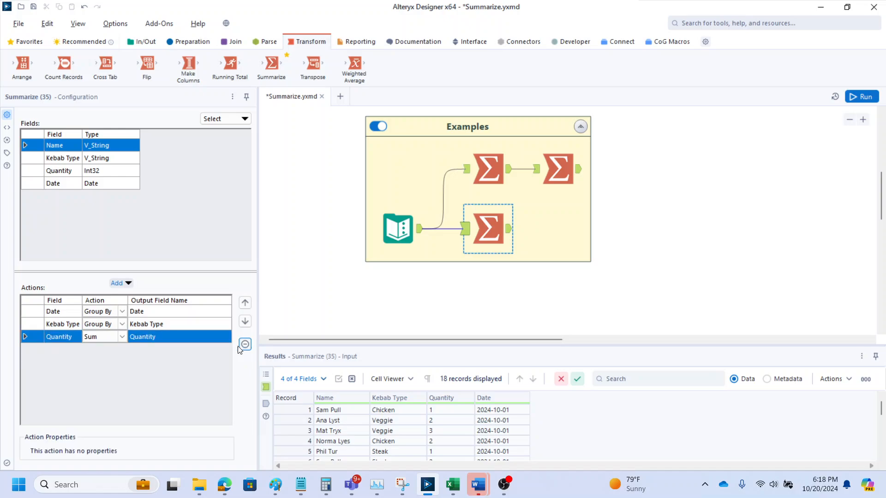
# Run the workflow and inspect the summed quantities per date and kebab type in the new Summarize tool's output
pyautogui.click(85, 326)
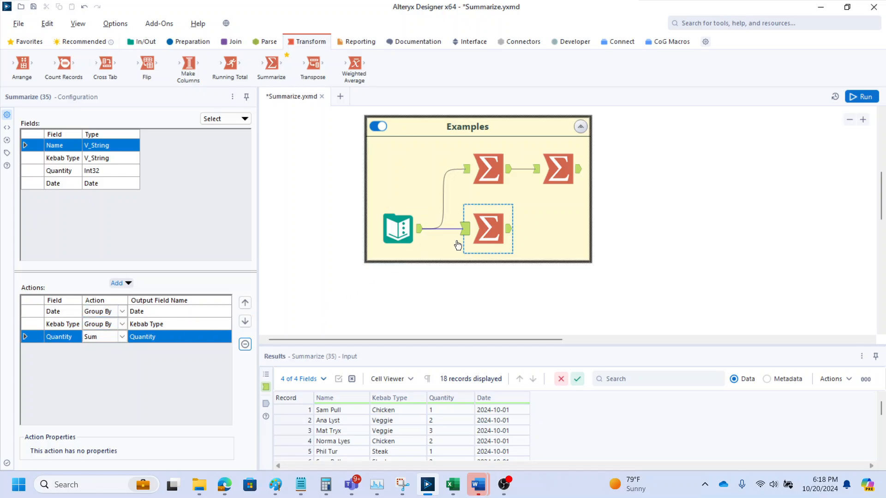
pyautogui.click(510, 228)
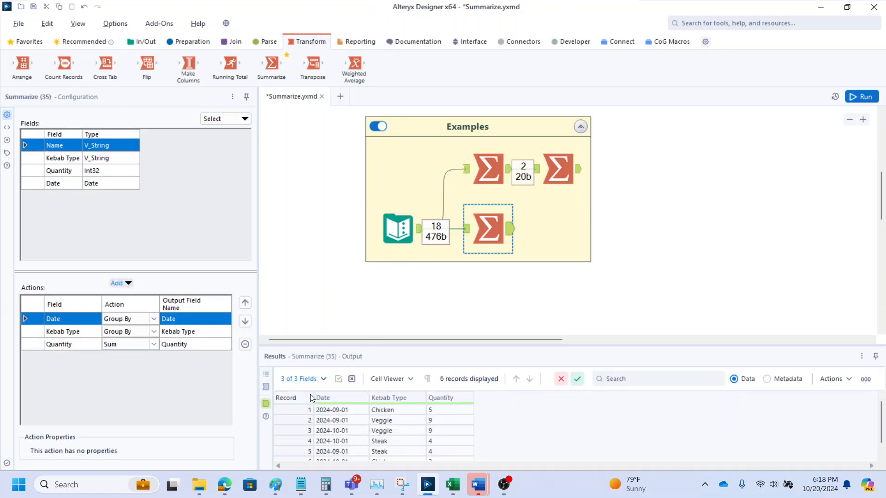
pyautogui.click(336, 411)
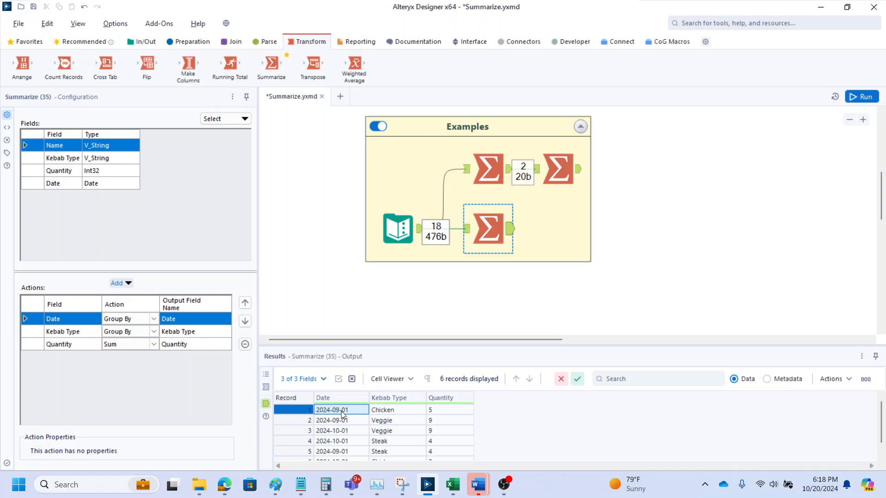
pyautogui.click(373, 410)
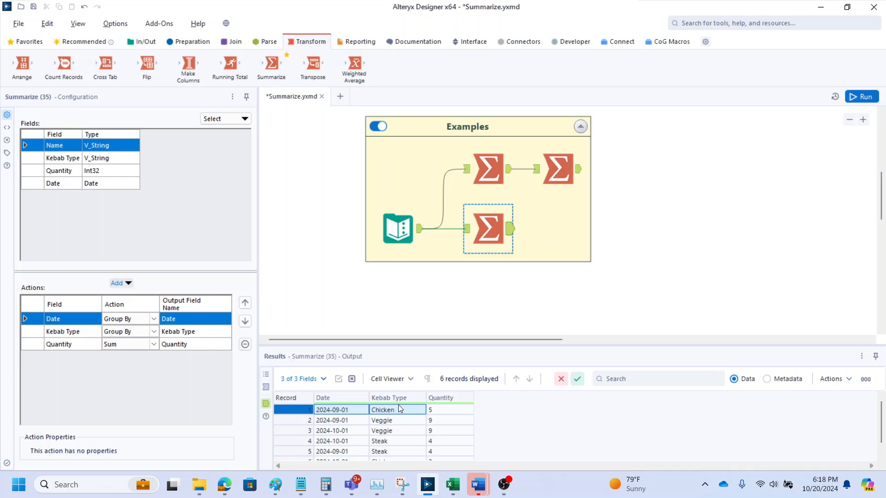
pyautogui.click(434, 410)
pyautogui.click(396, 415)
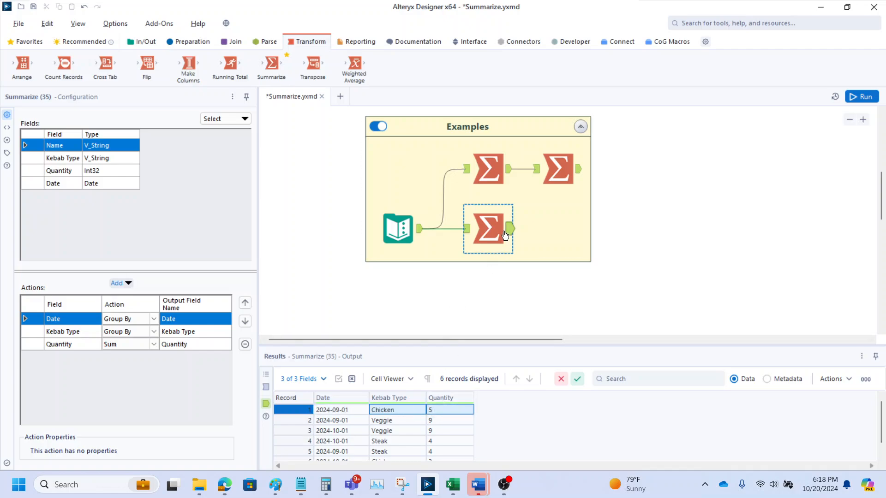
# Connect another Summarize tool after the date and kebab type summary, grouping by Kebab Type and averaging Quantity
pyautogui.moveTo(271, 65); pyautogui.dragTo(558, 229)
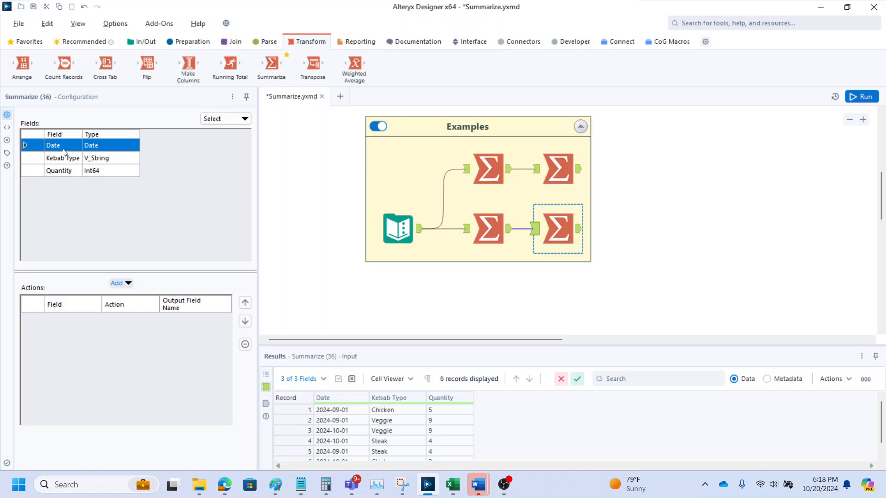
pyautogui.click(68, 161)
pyautogui.click(119, 284)
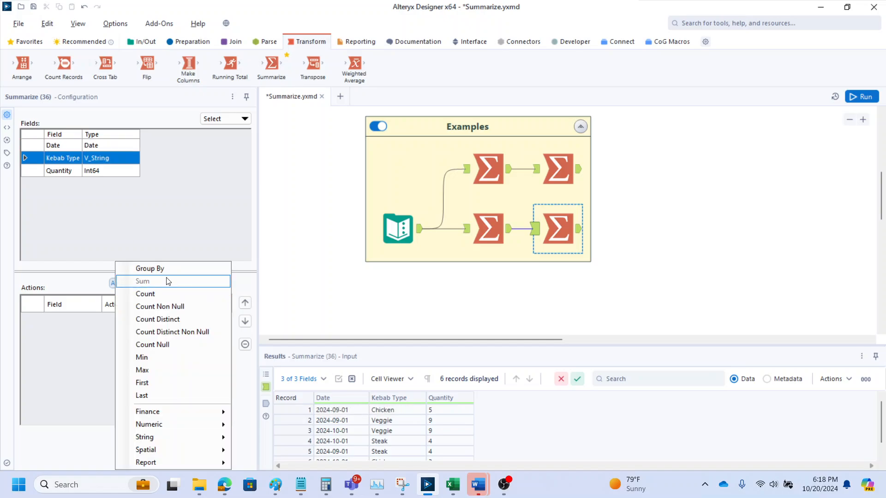
pyautogui.click(59, 170)
pyautogui.click(119, 283)
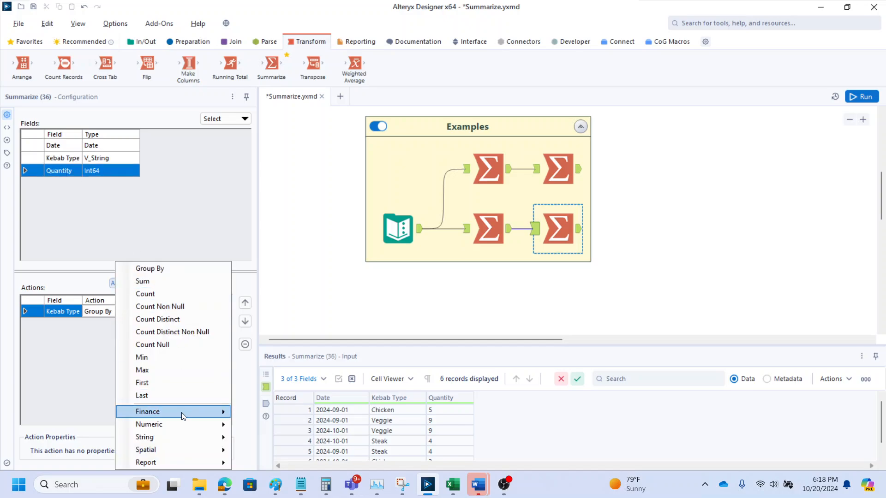
pyautogui.moveTo(179, 427)
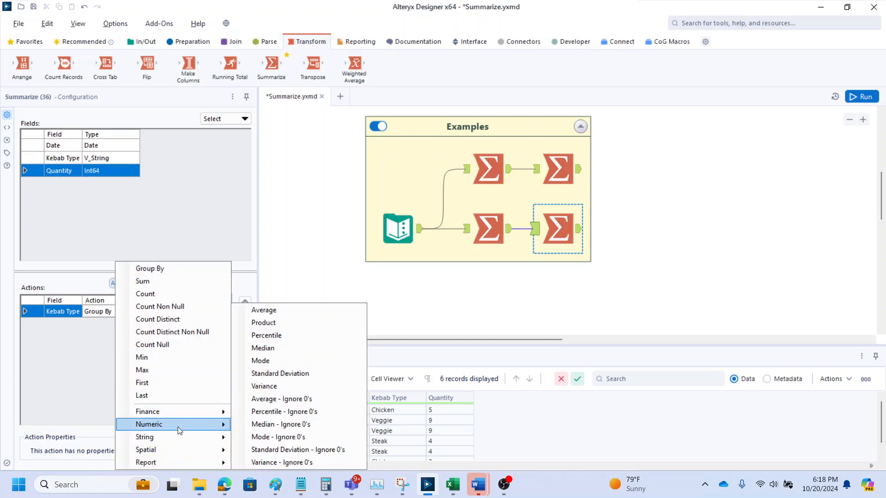
pyautogui.click(270, 313)
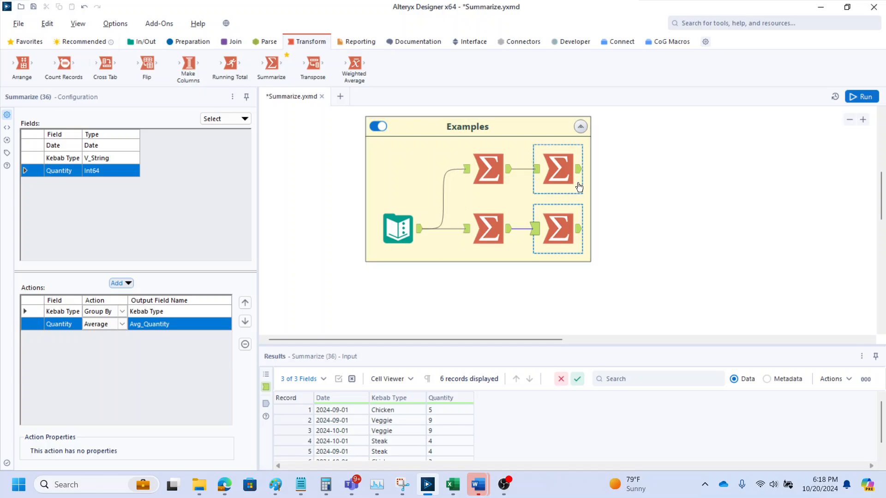
# Run the workflow and inspect the average quantity per kebab type in the last Summarize tool's output
pyautogui.hotkey('ctrl', 'r')
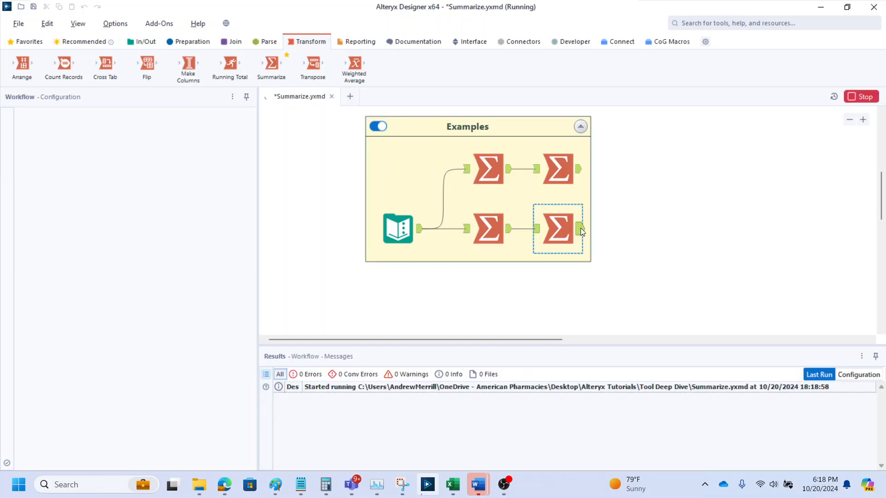
pyautogui.click(579, 229)
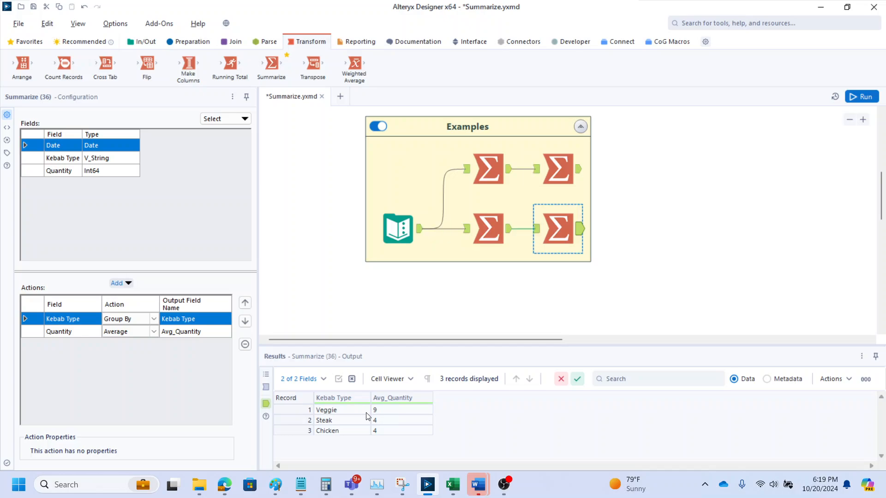
pyautogui.click(369, 413)
pyautogui.moveTo(369, 420); pyautogui.dragTo(346, 436)
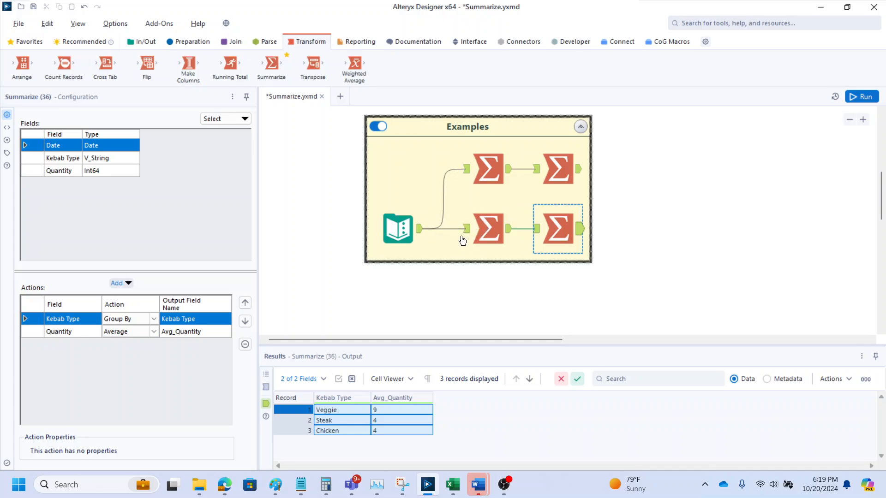
# Review the Name and Kebab Type values in the Text Input data
pyautogui.click(398, 228)
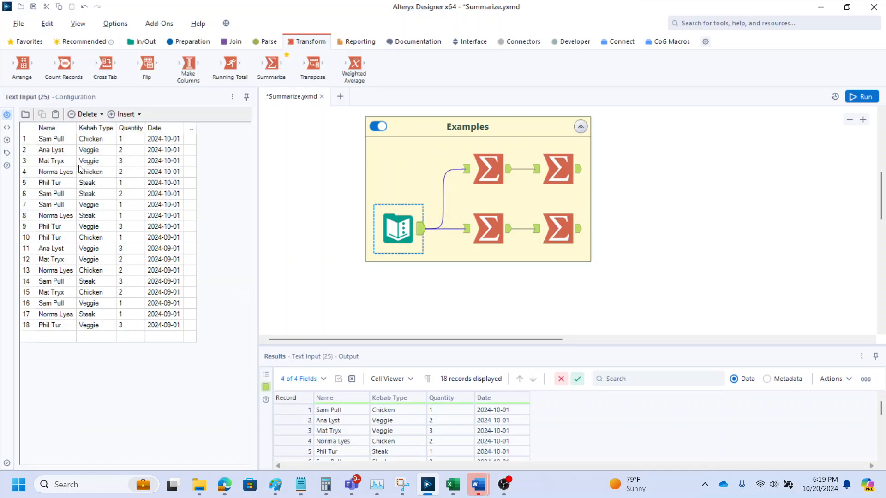
pyautogui.click(56, 141)
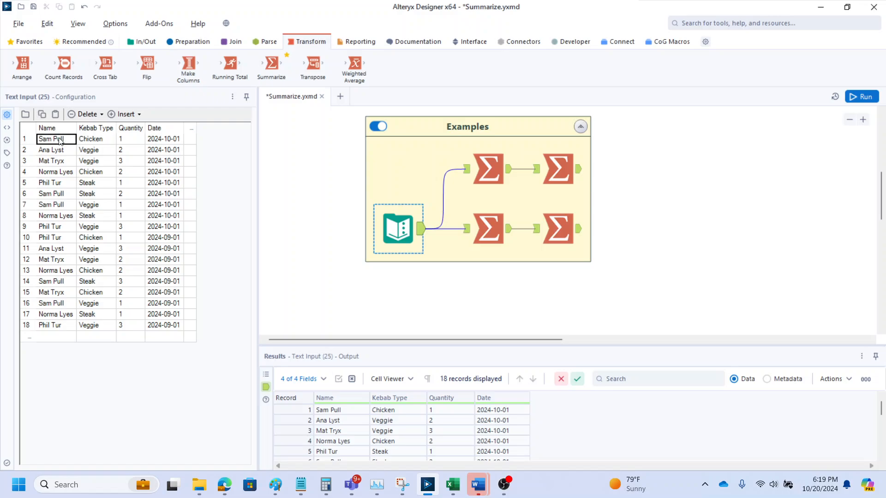
pyautogui.click(100, 140)
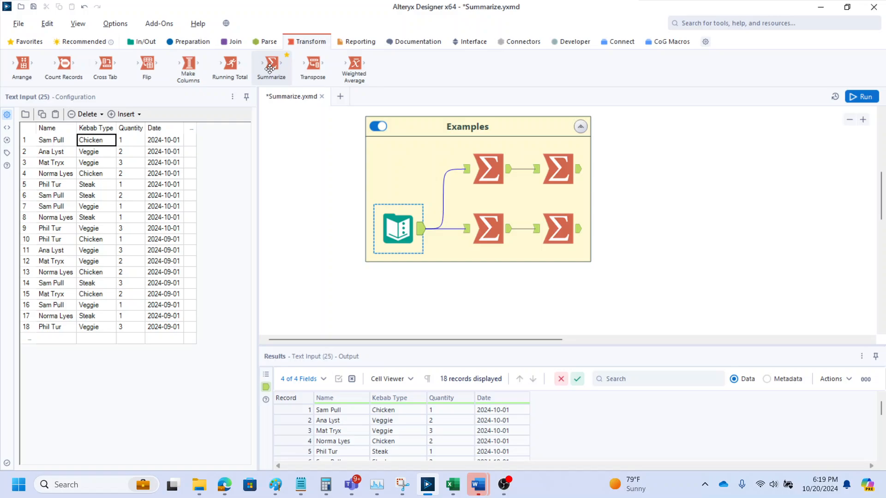
# Connect a third Summarize branch to the Text Input and sort its available fields by type, then by field name
pyautogui.moveTo(270, 68); pyautogui.dragTo(491, 290)
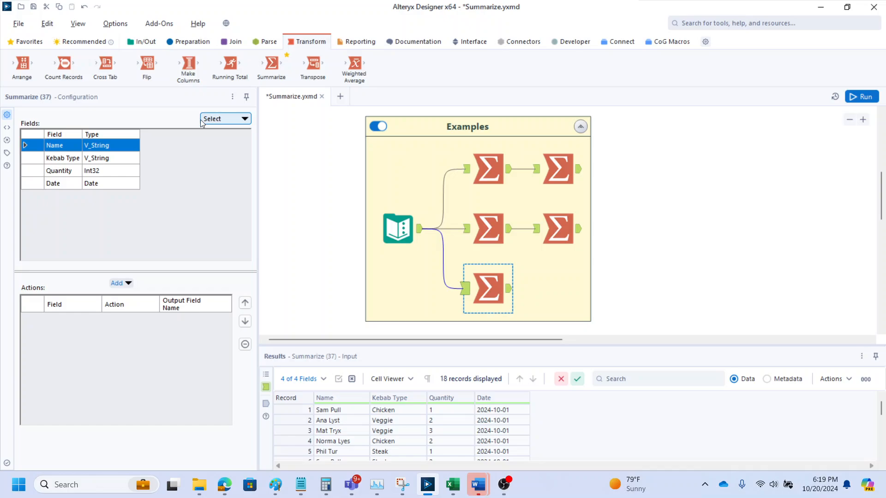
pyautogui.moveTo(42, 147); pyautogui.dragTo(37, 182)
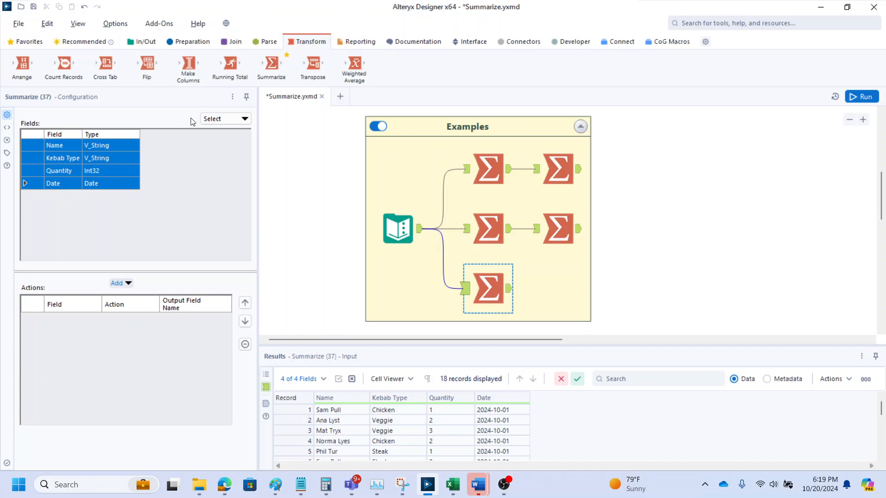
pyautogui.click(124, 146)
pyautogui.click(91, 135)
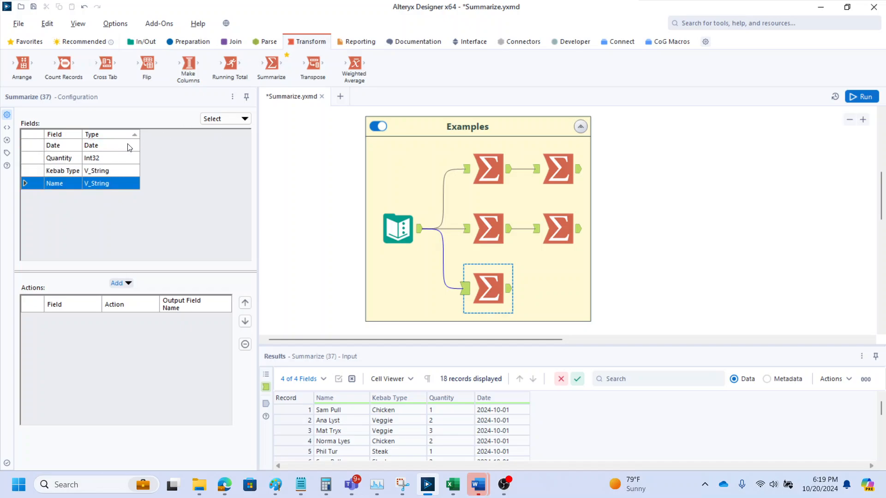
pyautogui.click(56, 135)
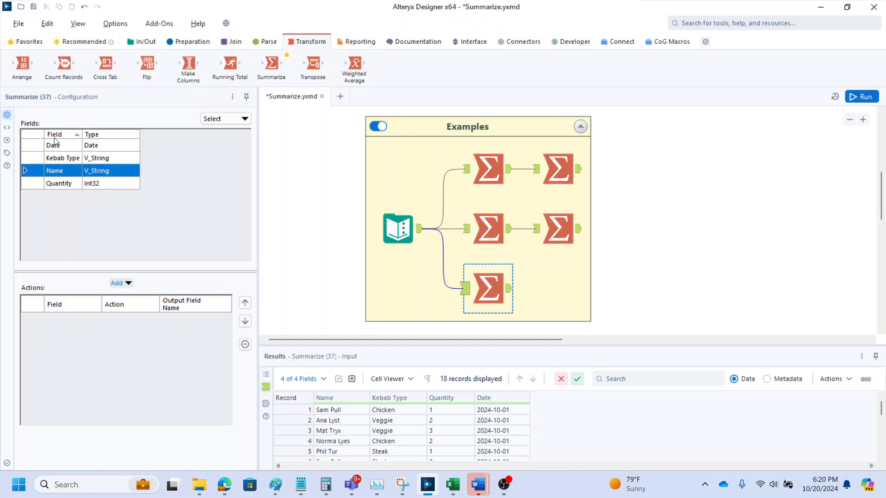
# Demonstrate the None, All and Numeric bulk field selections in the third branch's Summarize tool
pyautogui.hotkey('ctrl', 'a')
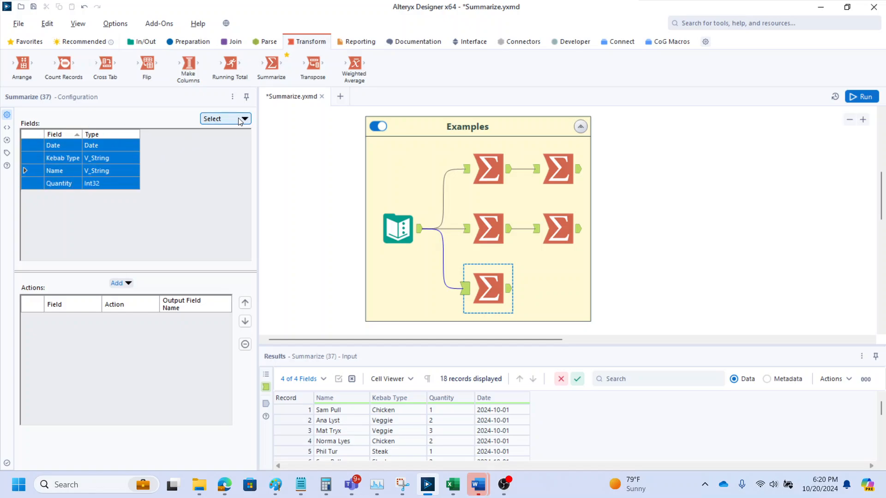
pyautogui.click(221, 119)
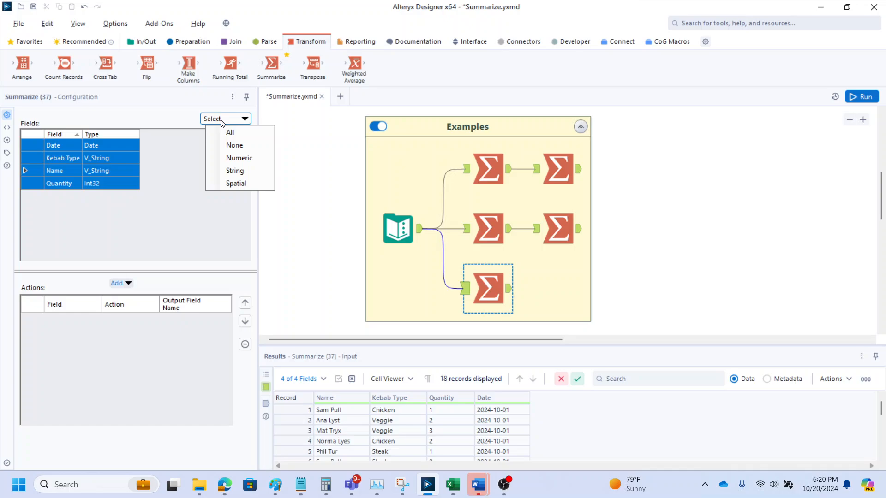
pyautogui.click(234, 145)
pyautogui.click(221, 119)
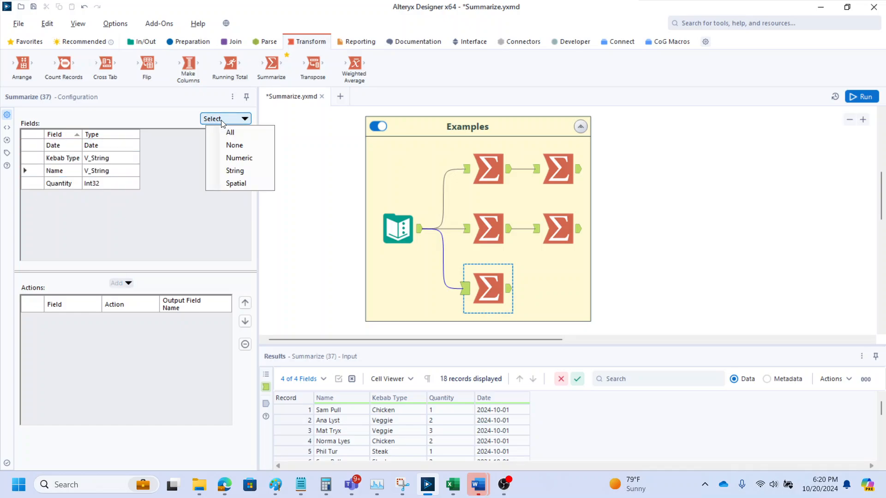
pyautogui.click(228, 133)
pyautogui.click(223, 119)
pyautogui.click(235, 159)
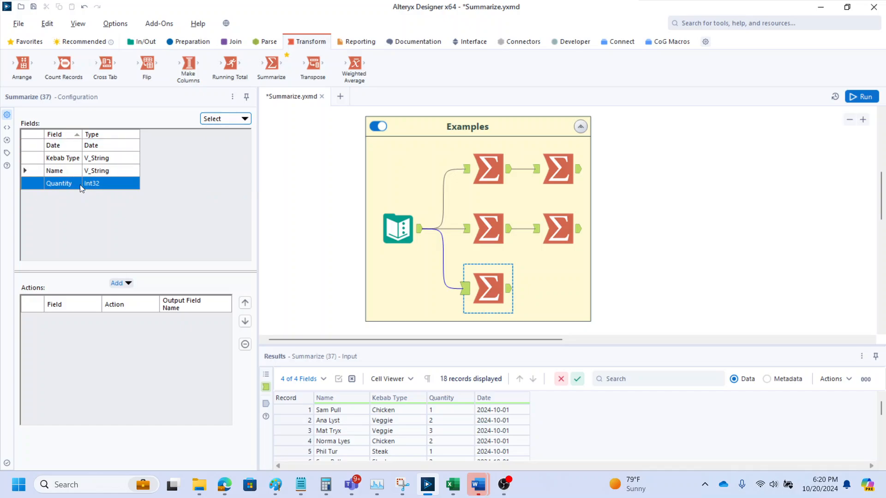
# Select the string fields and add them as Group By actions, placing Name above Kebab Type
pyautogui.click(222, 119)
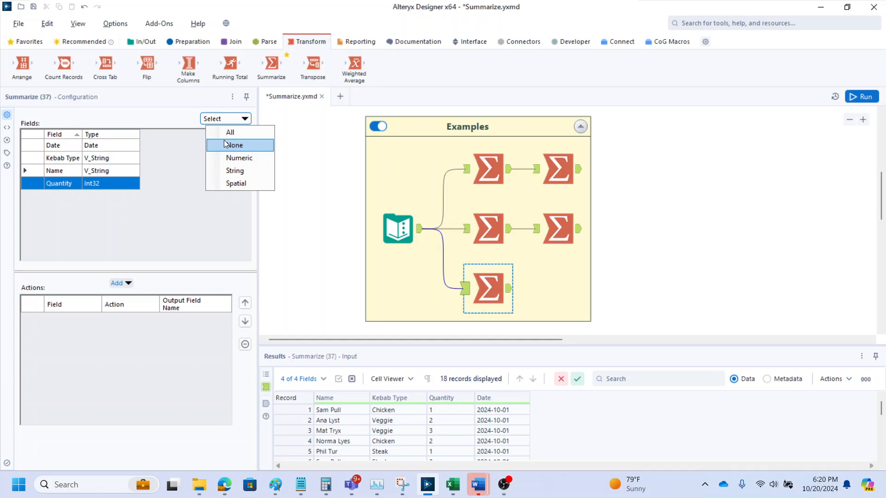
pyautogui.click(235, 171)
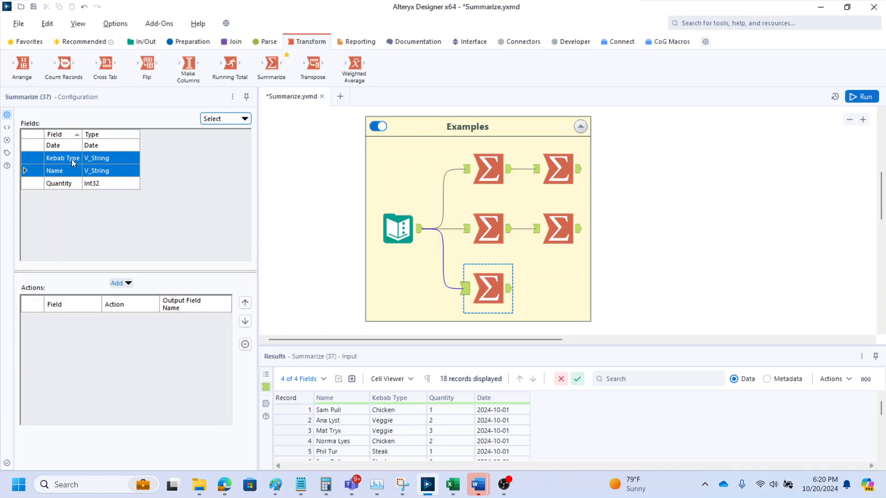
pyautogui.click(209, 121)
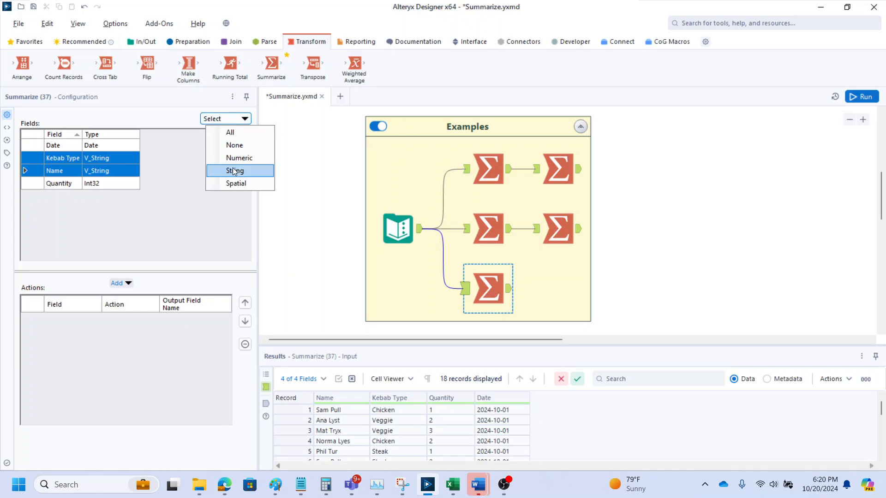
pyautogui.click(233, 168)
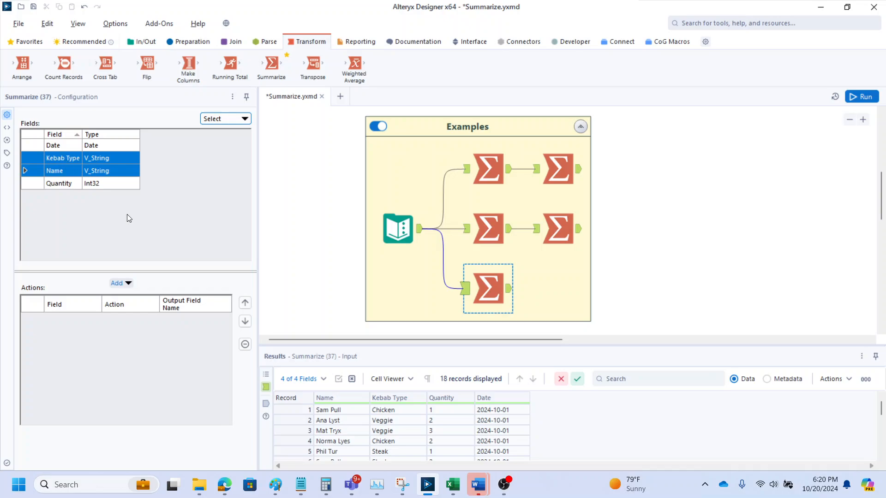
pyautogui.click(119, 284)
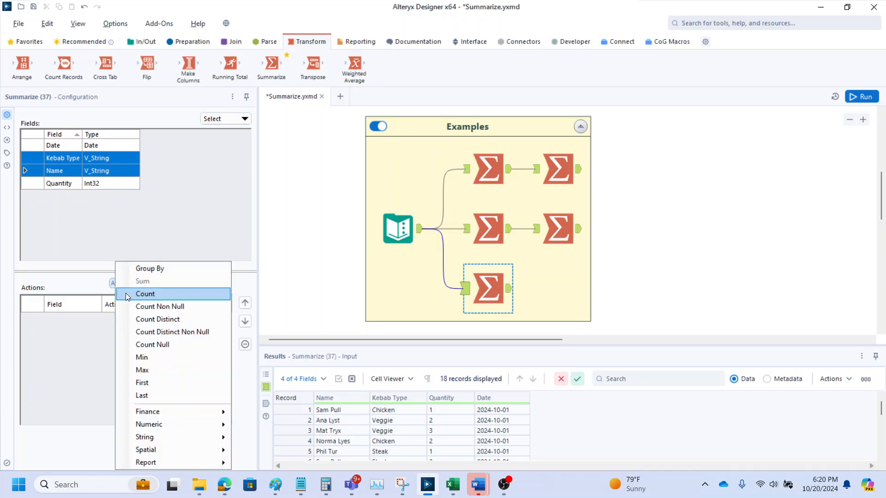
pyautogui.click(150, 270)
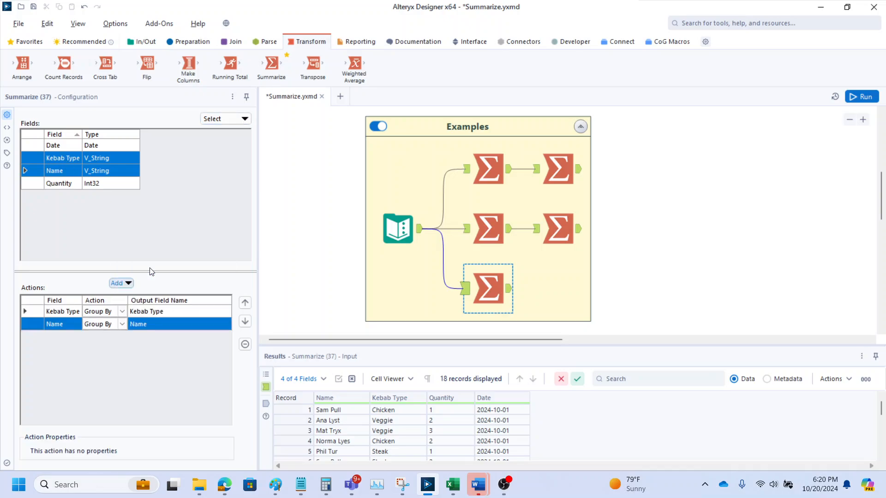
pyautogui.click(245, 303)
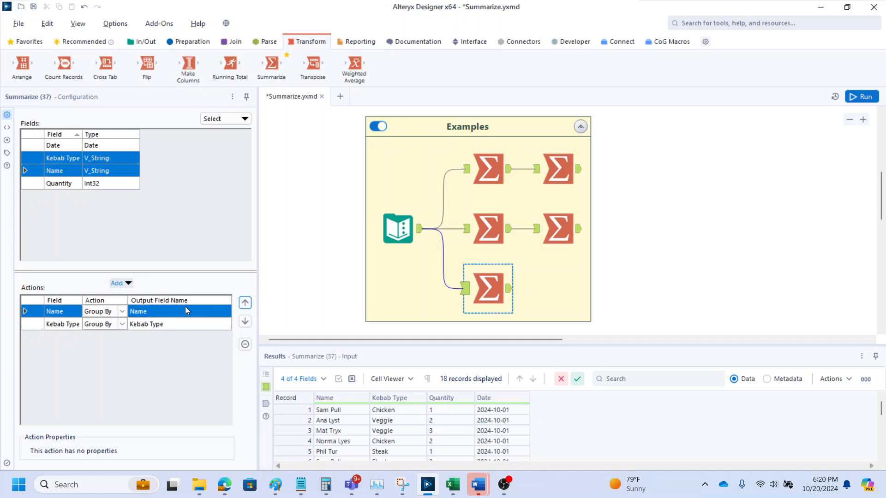
# Change the Kebab Type action to Concatenate in the third branch's Summarize tool
pyautogui.click(56, 184)
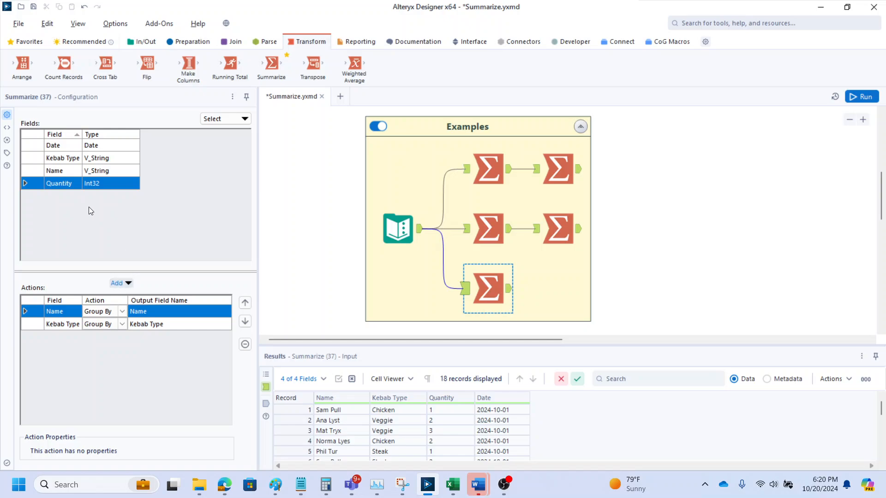
pyautogui.click(32, 328)
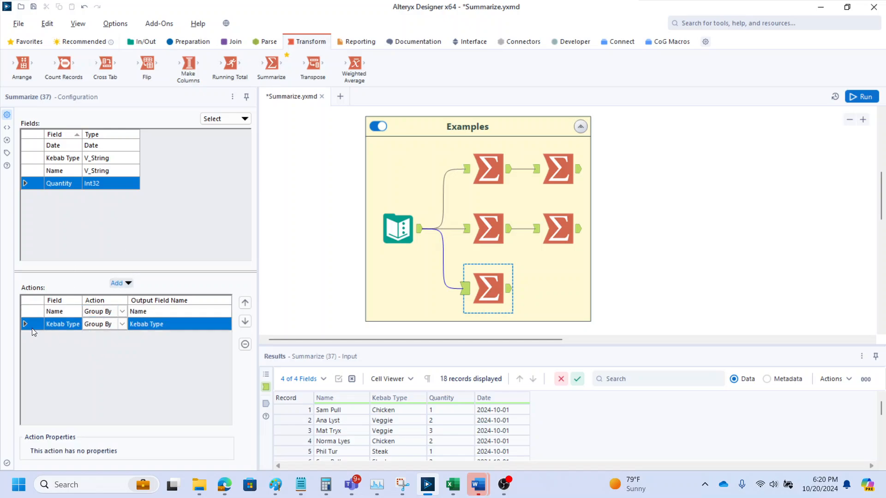
pyautogui.click(123, 312)
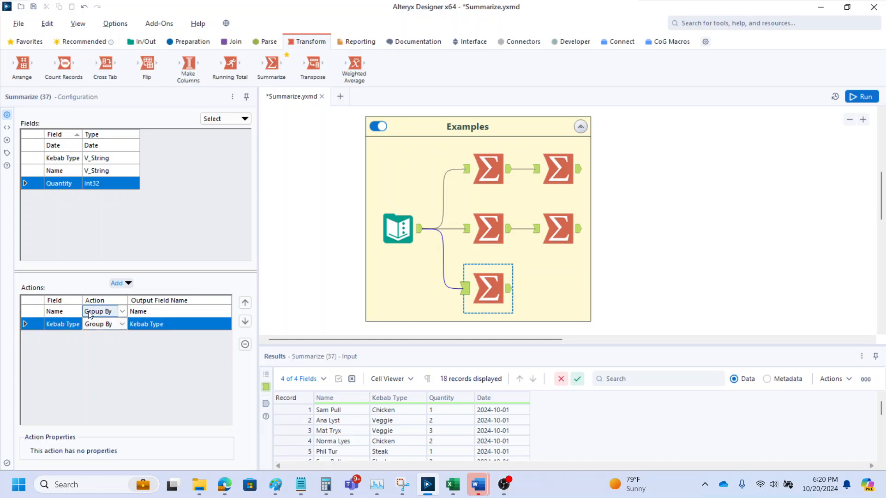
pyautogui.click(122, 325)
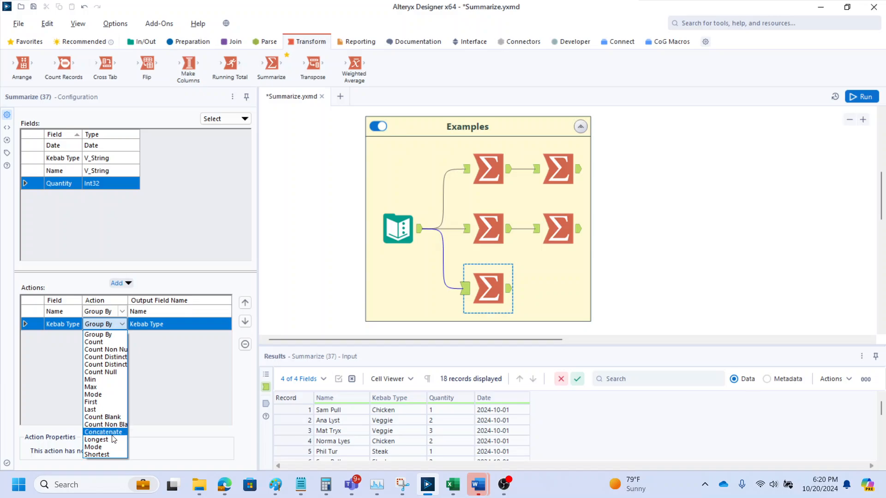
pyautogui.click(111, 432)
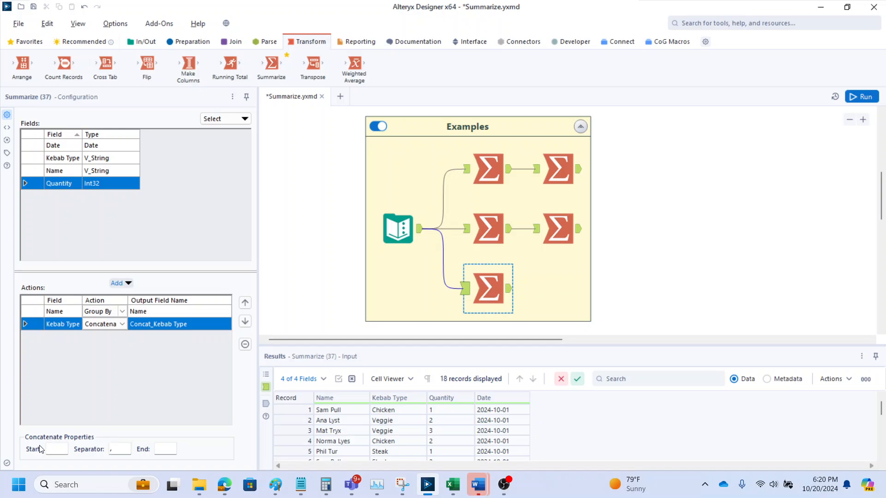
# Review the Start, Separator and End properties of the Kebab Type concatenation
pyautogui.click(61, 448)
pyautogui.click(121, 451)
pyautogui.click(161, 449)
pyautogui.click(55, 450)
pyautogui.moveTo(119, 449); pyautogui.dragTo(108, 448)
pyautogui.click(171, 449)
pyautogui.click(64, 448)
pyautogui.click(173, 449)
pyautogui.click(123, 451)
# Run the workflow and inspect the concatenated kebab types for each name
pyautogui.click(147, 342)
pyautogui.click(515, 299)
pyautogui.hotkey('ctrl', 'r')
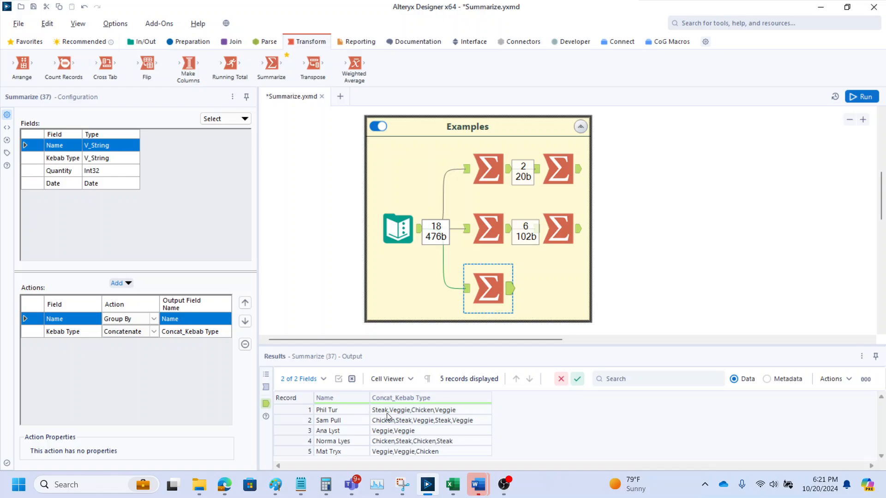
pyautogui.click(460, 410)
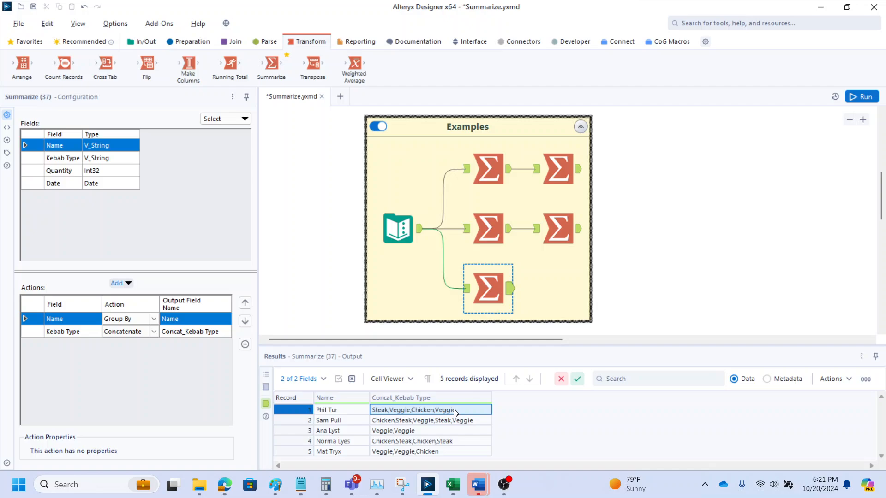
# Set the Kebab Type action to Group By, then run the workflow to check the unique Name and Kebab Type pairs
pyautogui.click(494, 292)
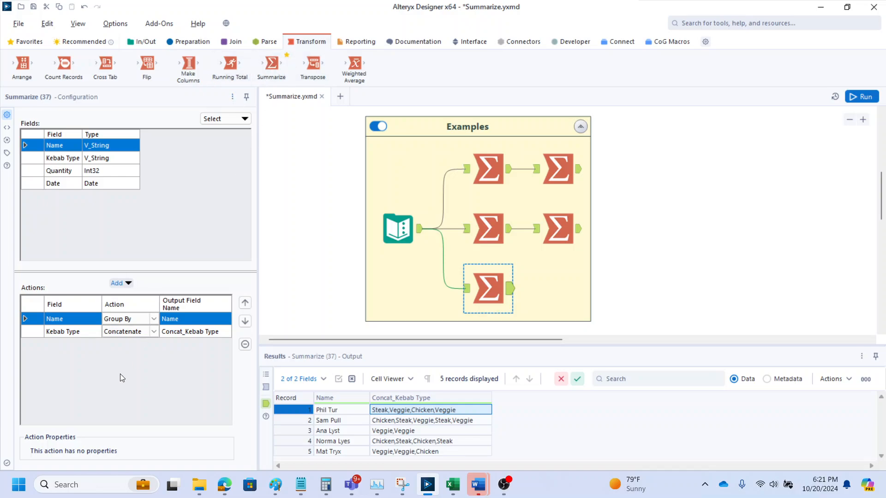
pyautogui.click(122, 331)
pyautogui.click(154, 331)
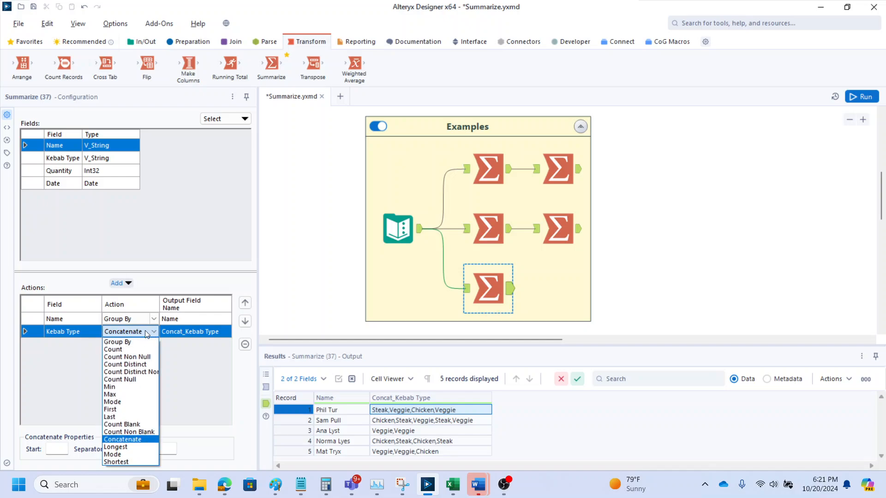
pyautogui.click(129, 343)
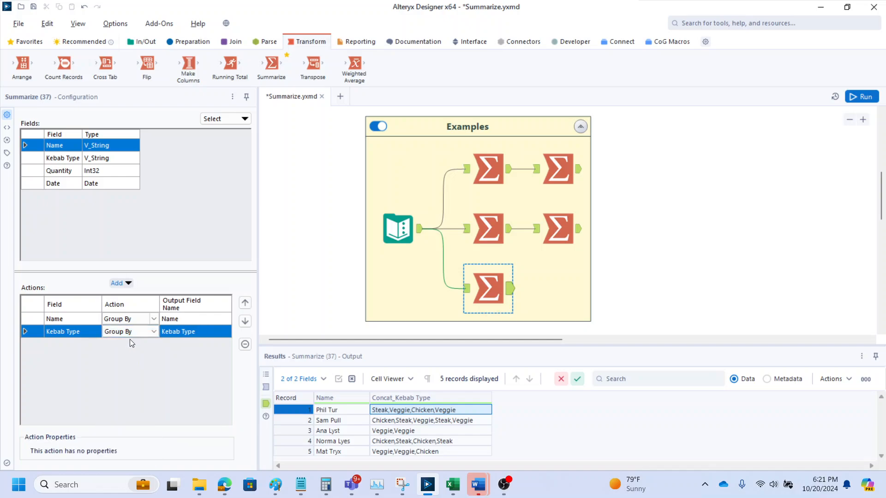
pyautogui.click(57, 318)
pyautogui.click(60, 331)
pyautogui.hotkey('ctrl', 'r')
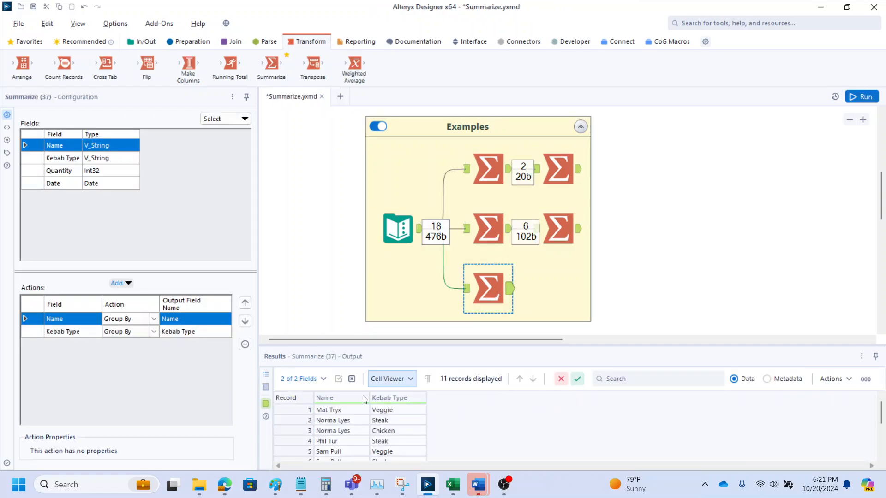
pyautogui.moveTo(383, 409); pyautogui.dragTo(333, 412)
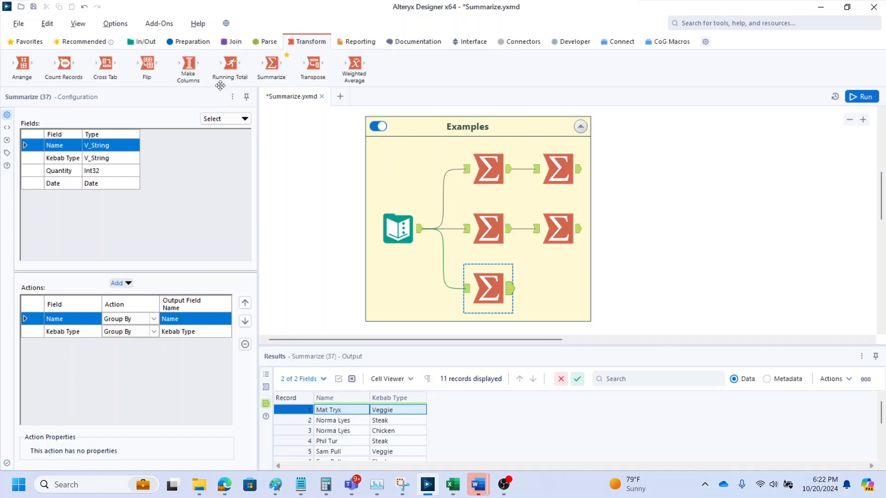
# Connect another Summarize tool after the Name and Kebab Type grouping, grouping by Name and concatenating Kebab Type
pyautogui.moveTo(280, 82); pyautogui.dragTo(559, 289)
pyautogui.click(121, 283)
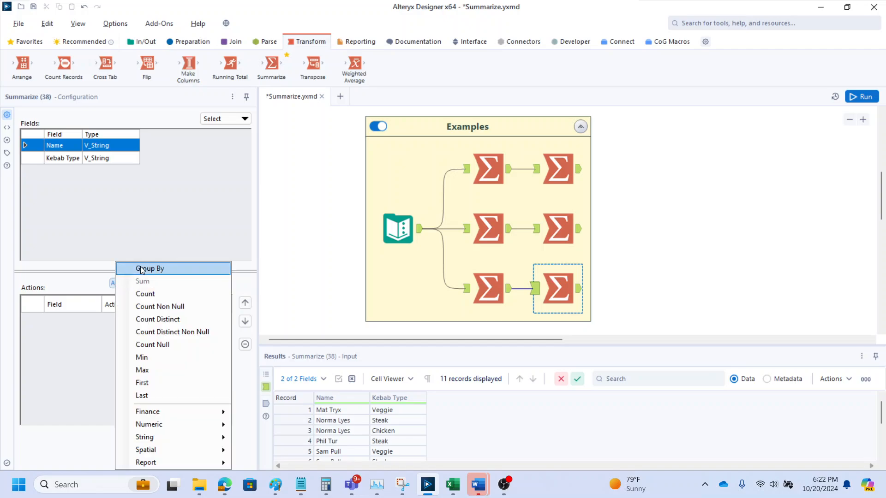
pyautogui.click(147, 266)
pyautogui.click(60, 158)
pyautogui.click(121, 283)
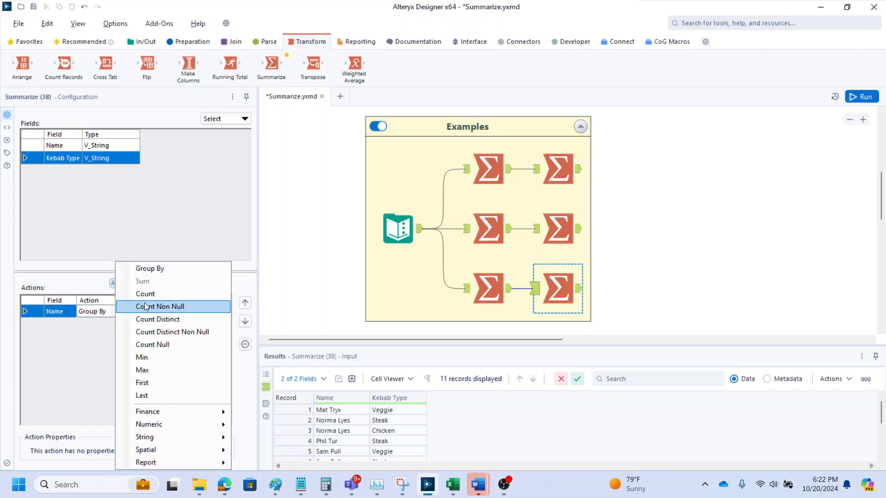
pyautogui.moveTo(164, 438)
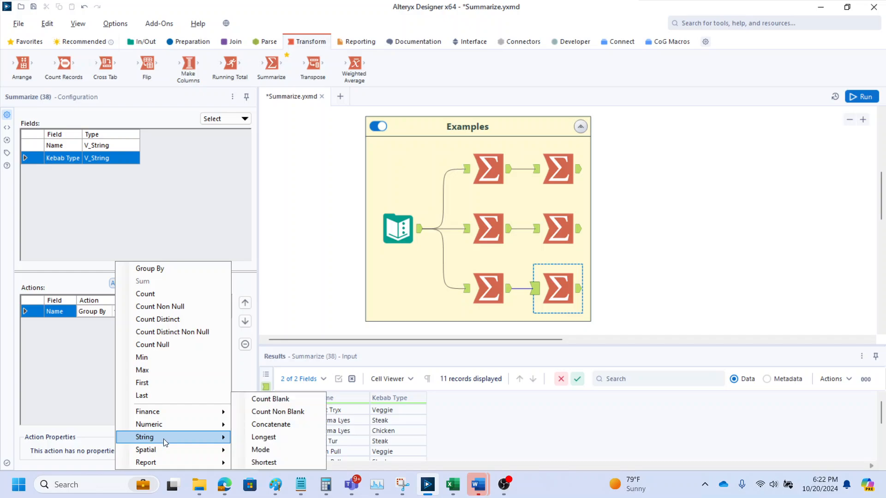
pyautogui.click(271, 425)
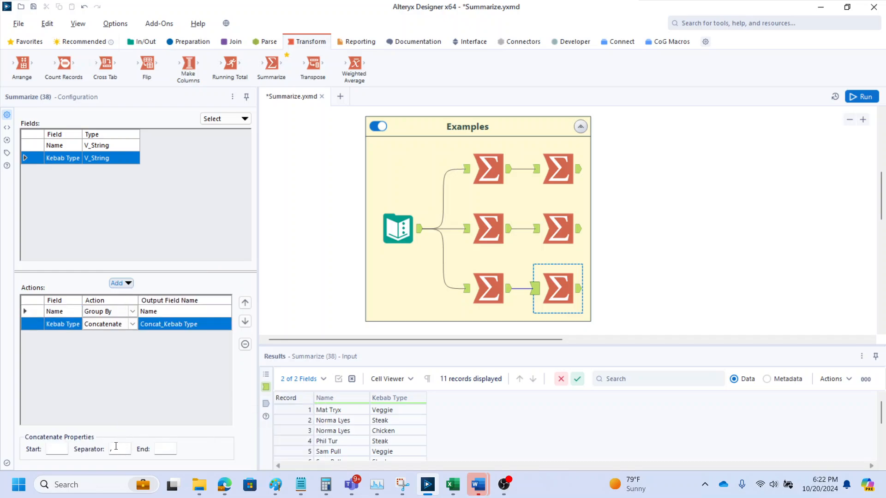
# Run the workflow and inspect each name's concatenated kebab types in the new Summarize tool's output
pyautogui.hotkey('ctrl', 'r')
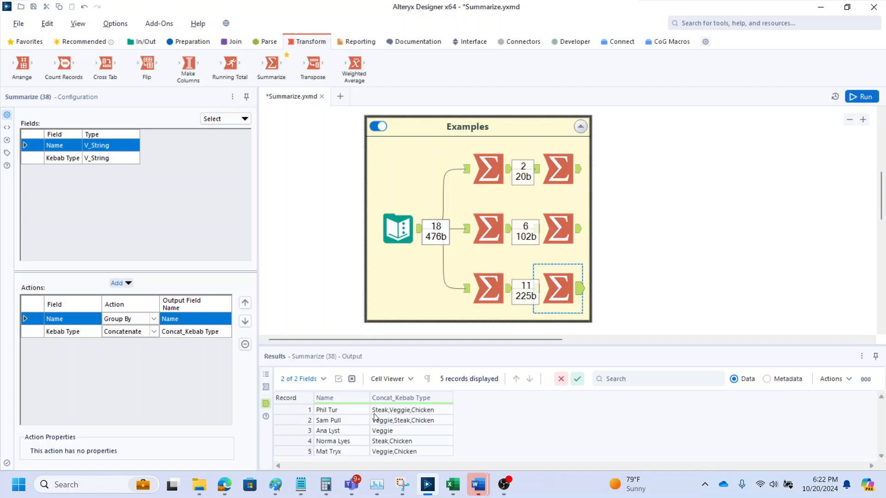
pyautogui.moveTo(377, 415); pyautogui.dragTo(418, 448)
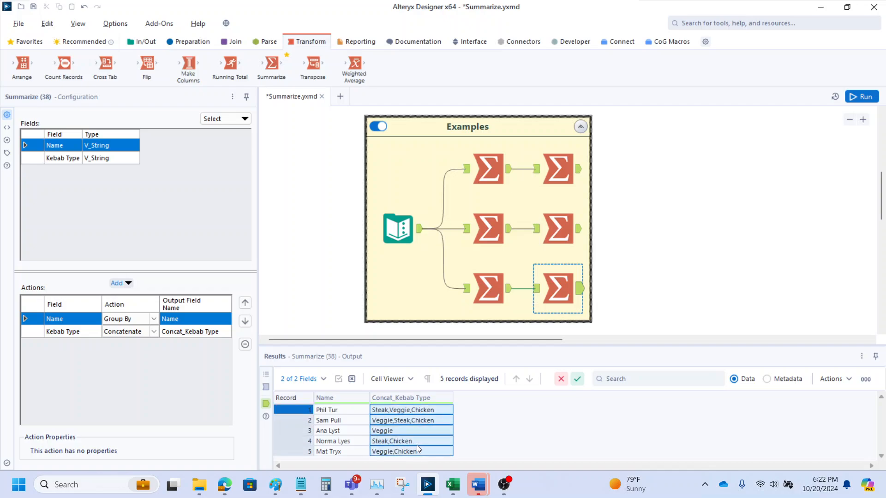
pyautogui.click(420, 418)
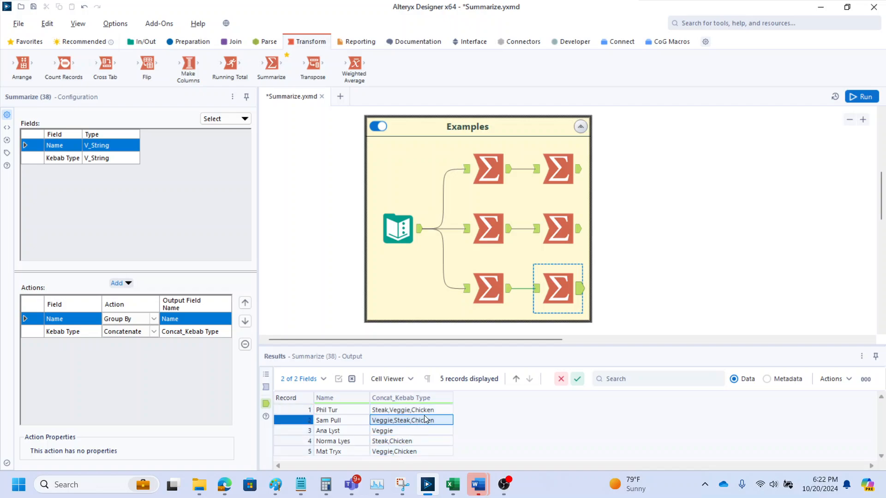
# Move the third branch's last Summarize tool farther from its predecessor and compare the order of concatenated kebab types between records
pyautogui.moveTo(556, 282); pyautogui.dragTo(585, 283)
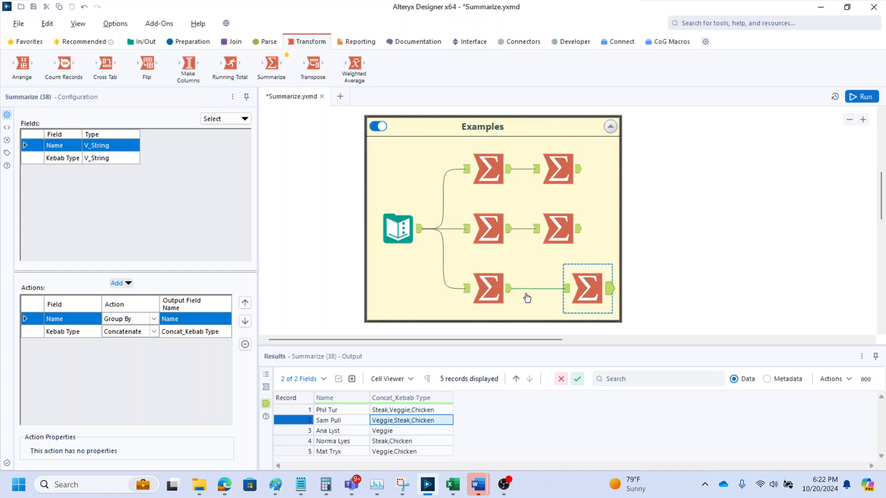
pyautogui.click(409, 410)
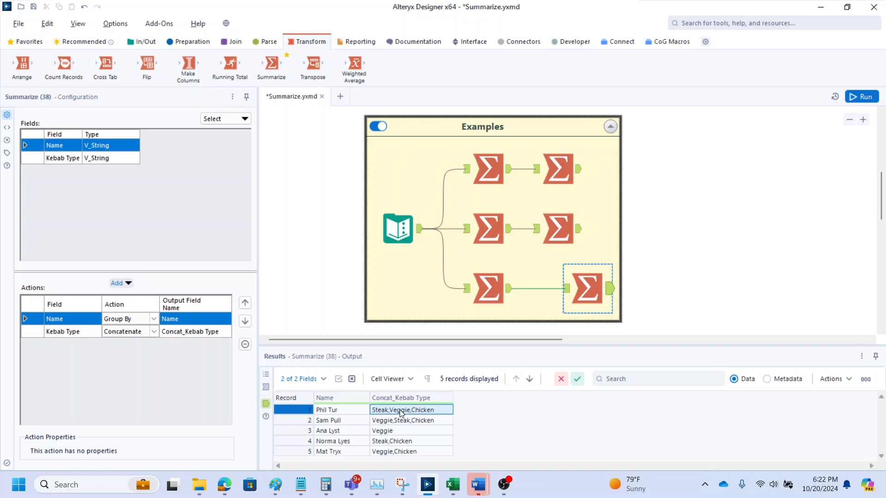
pyautogui.click(377, 422)
pyautogui.moveTo(408, 410); pyautogui.dragTo(407, 418)
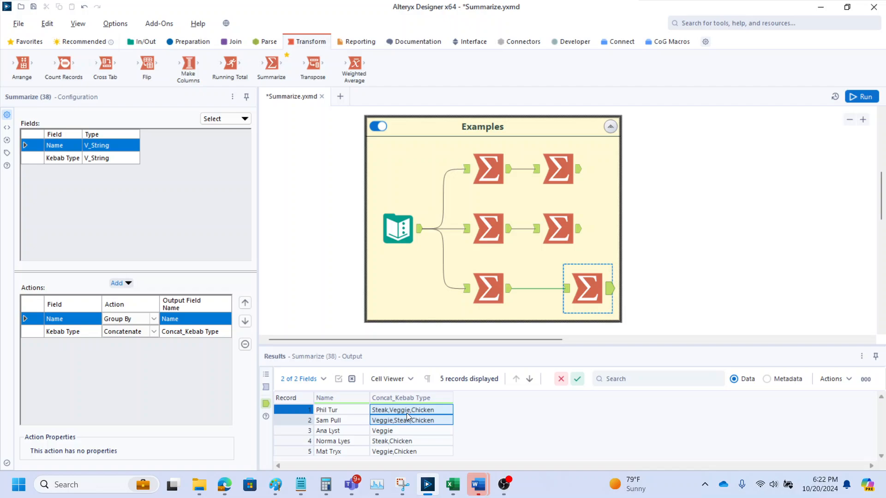
pyautogui.moveTo(397, 413); pyautogui.dragTo(380, 411)
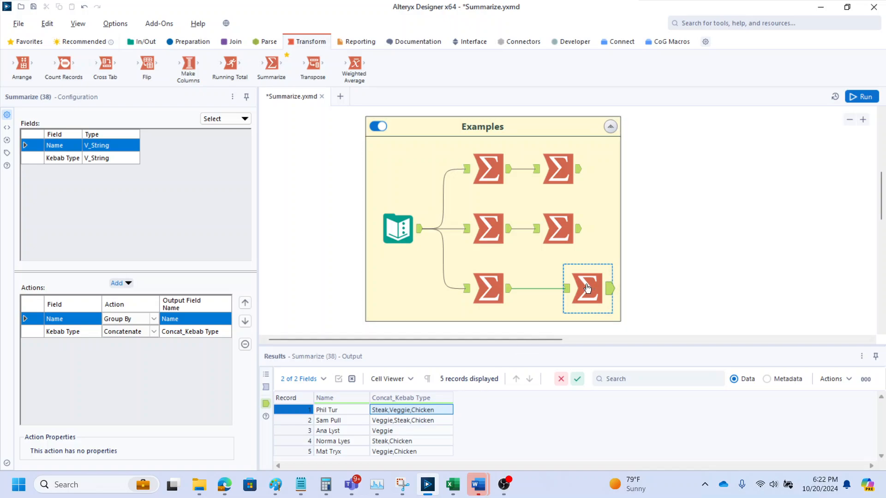
pyautogui.click(401, 430)
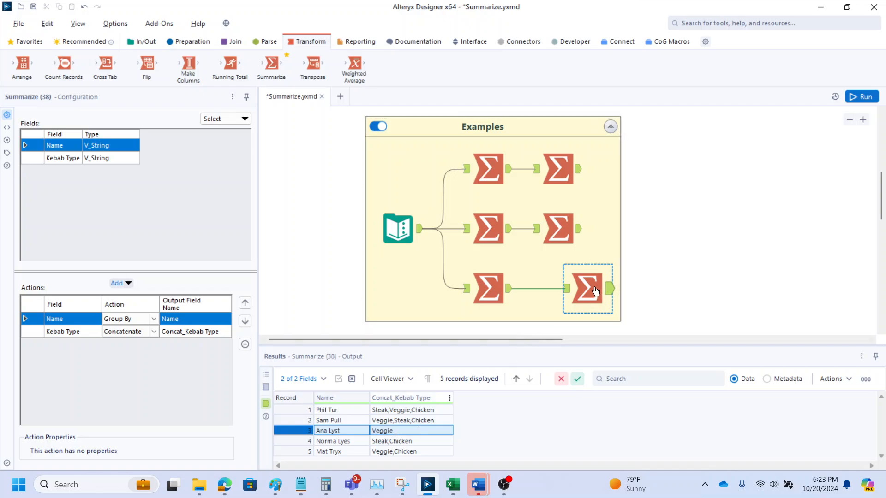
# Move the third branch's last Summarize tool back under the tools above it, and review the actions of the second branch's first Summarize tool
pyautogui.moveTo(592, 287); pyautogui.dragTo(563, 286)
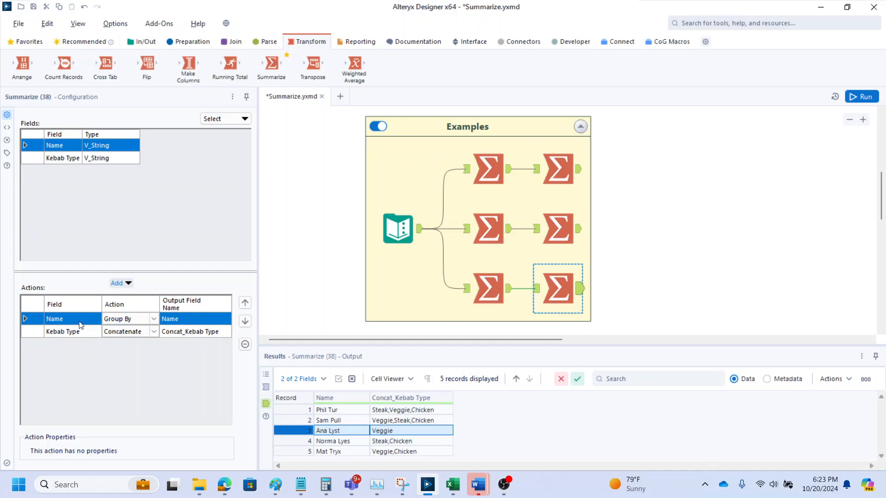
pyautogui.click(498, 231)
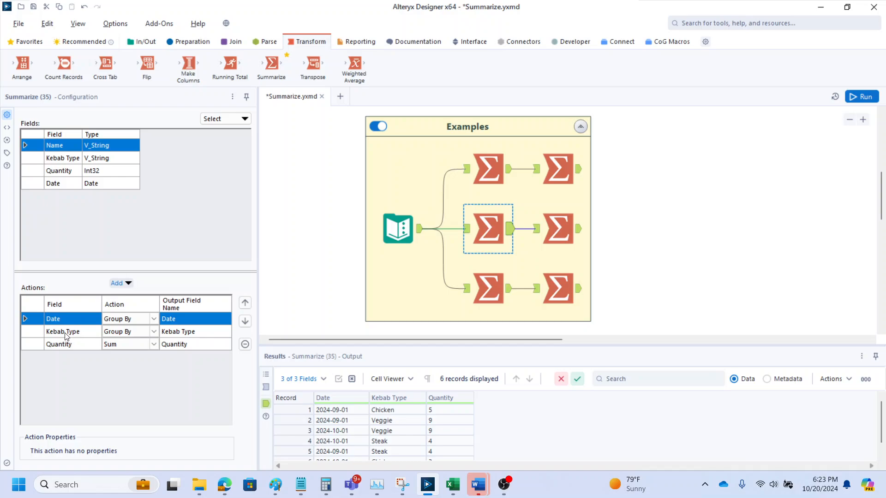
pyautogui.click(73, 332)
pyautogui.click(76, 346)
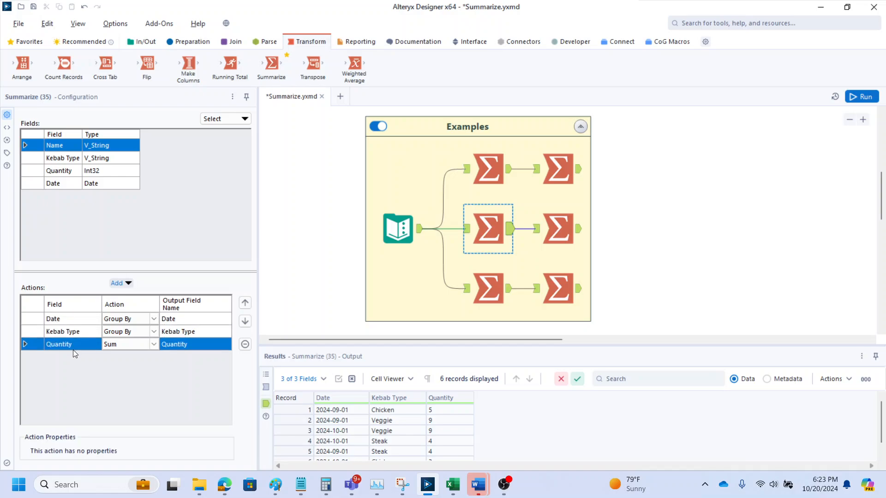
# Reorder the actions of the second branch's first Summarize tool to Quantity, Date, Kebab Type
pyautogui.click(65, 333)
pyautogui.click(245, 321)
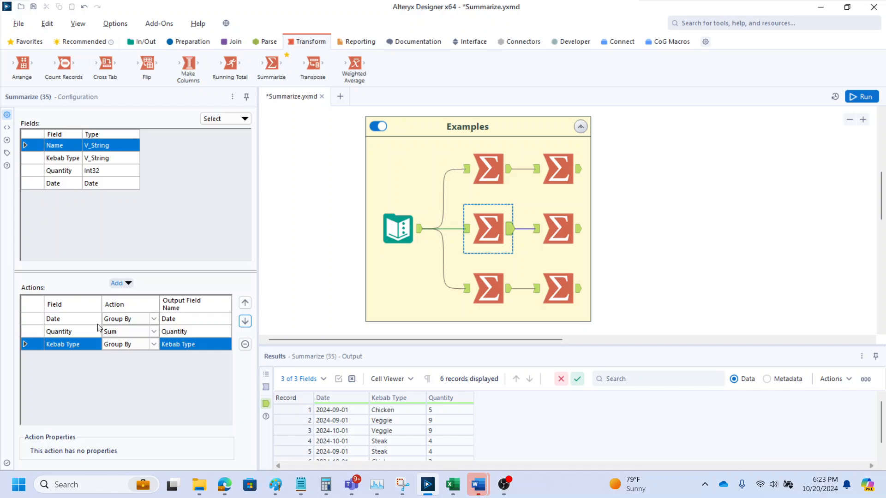
pyautogui.click(70, 323)
pyautogui.click(71, 353)
pyautogui.click(52, 333)
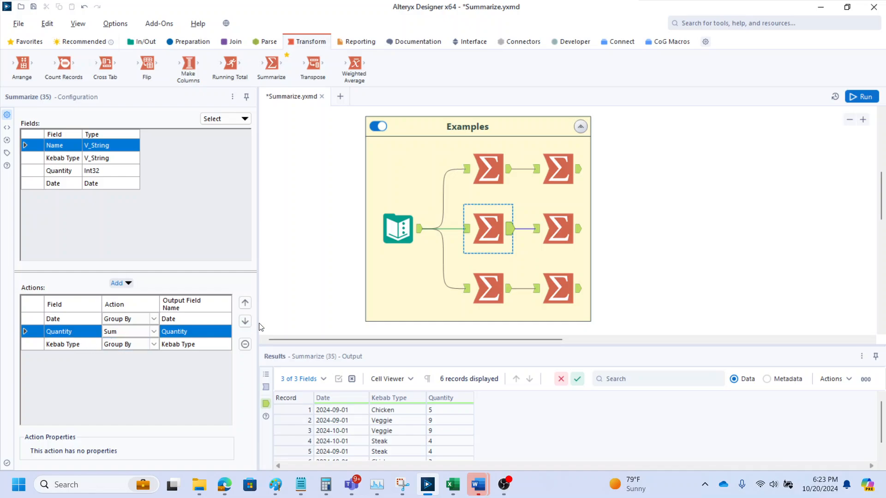
pyautogui.click(245, 303)
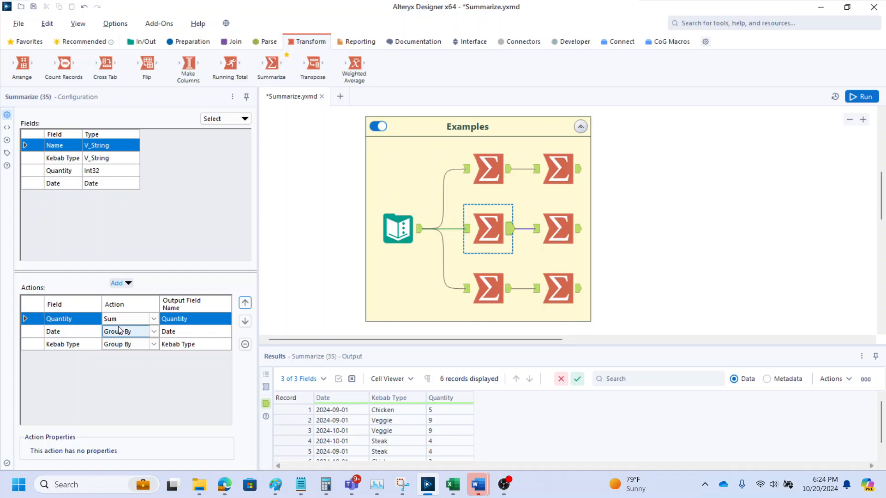